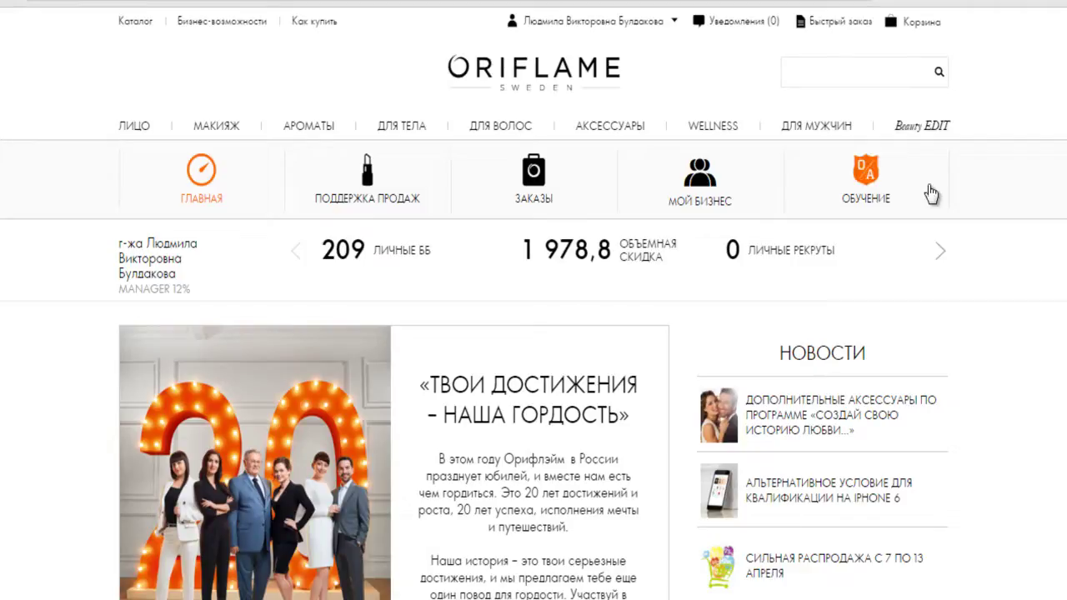
Open the Система рассылки E-mail page from the structure management section of Мой бизнес.
left_click(691, 186)
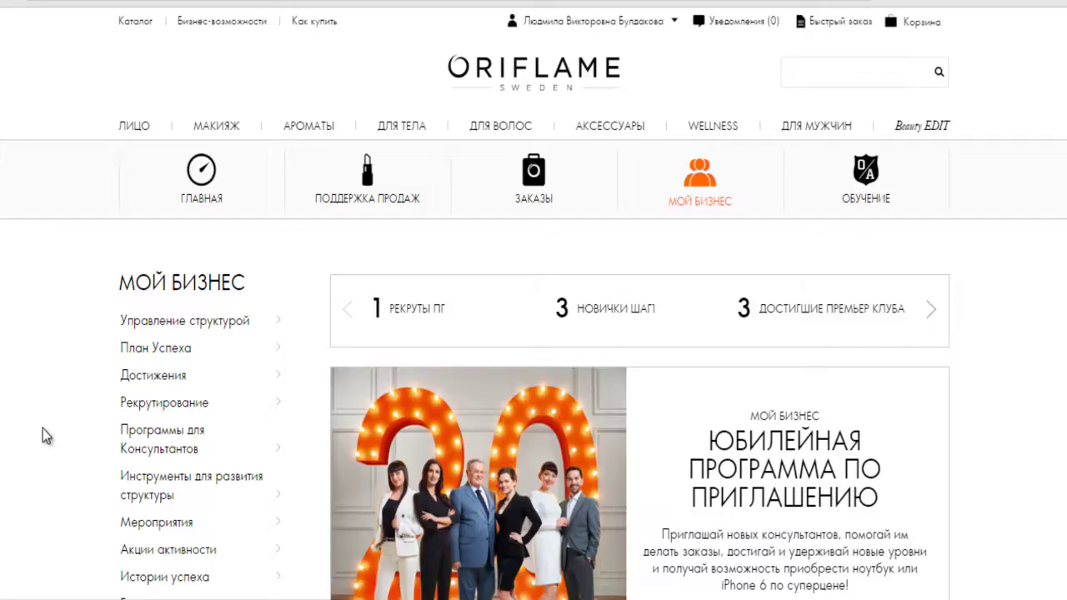
left_click(176, 331)
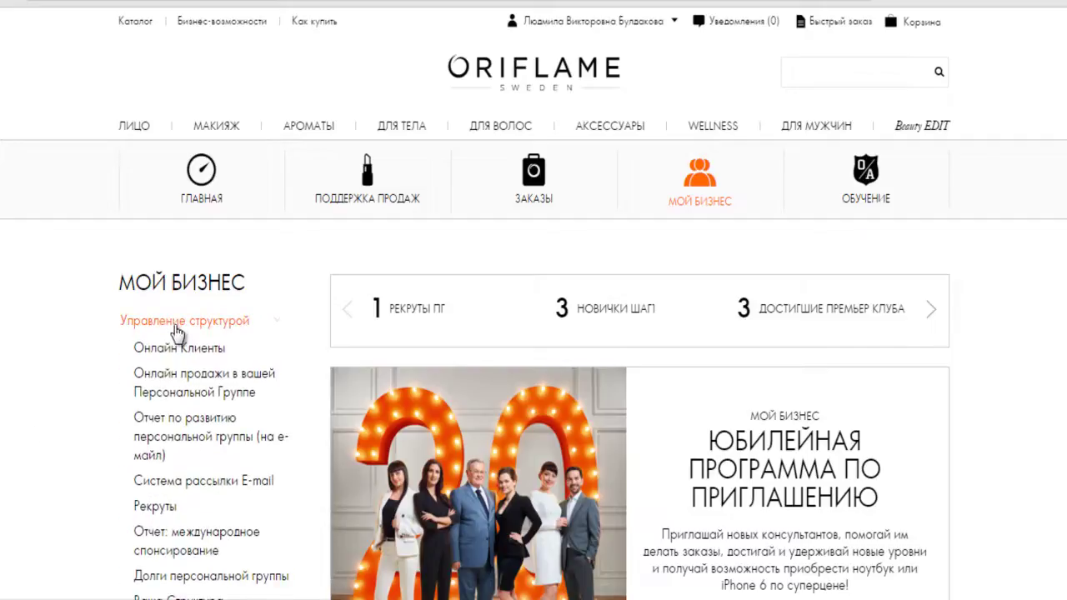
left_click(215, 491)
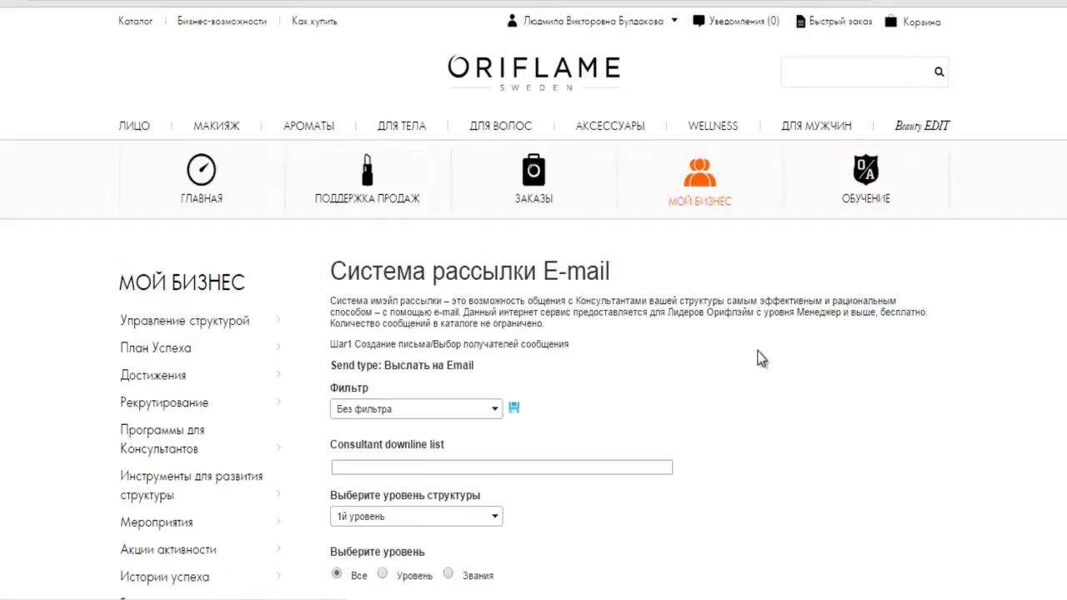
Set the structure level of the mailing's recipients to Персональная группа.
scroll(599, 370, "down", 3)
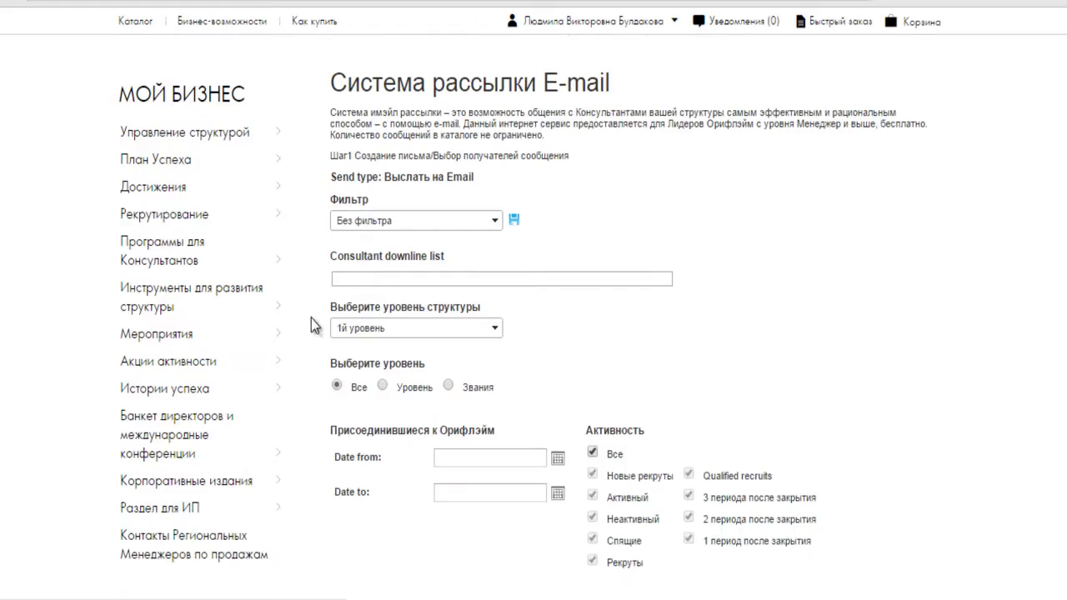
left_click(496, 329)
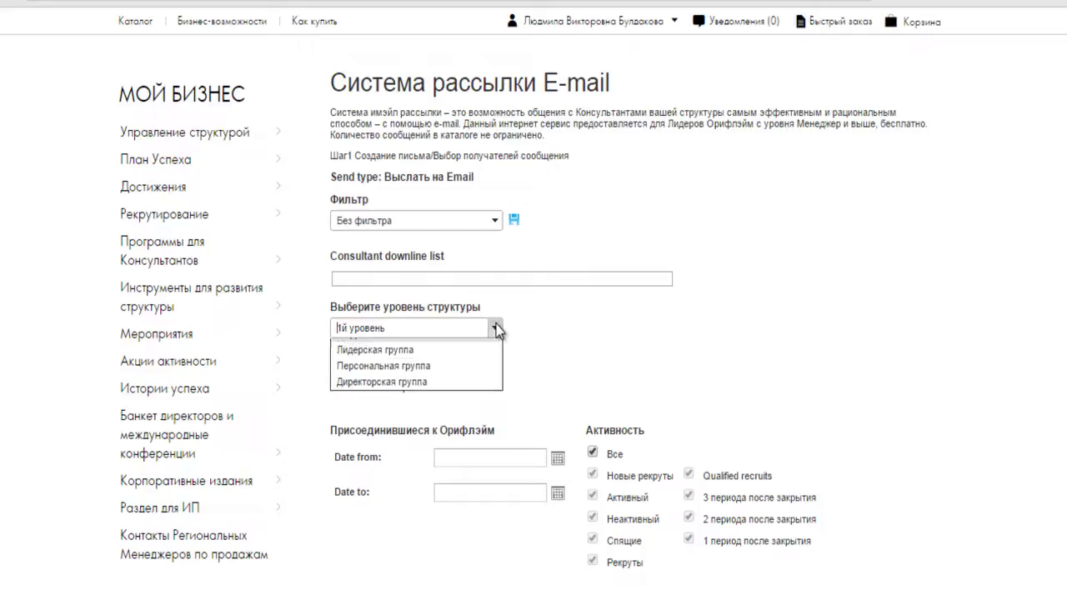
left_click(407, 382)
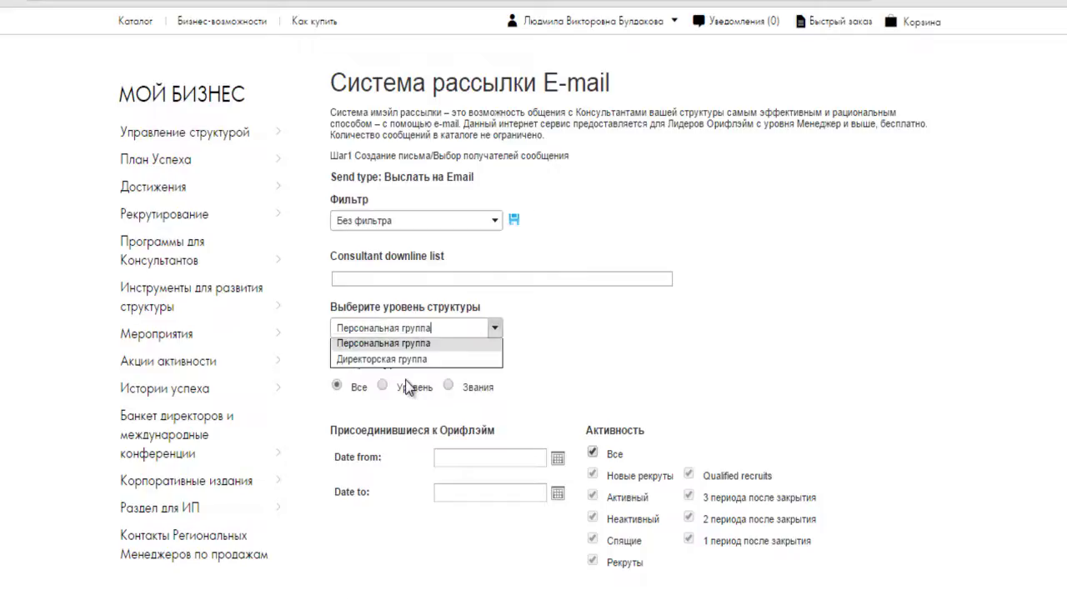
Paste the copied invitation to the «От мечты к успеху» training as the mailing's message text.
scroll(557, 377, "down", 1)
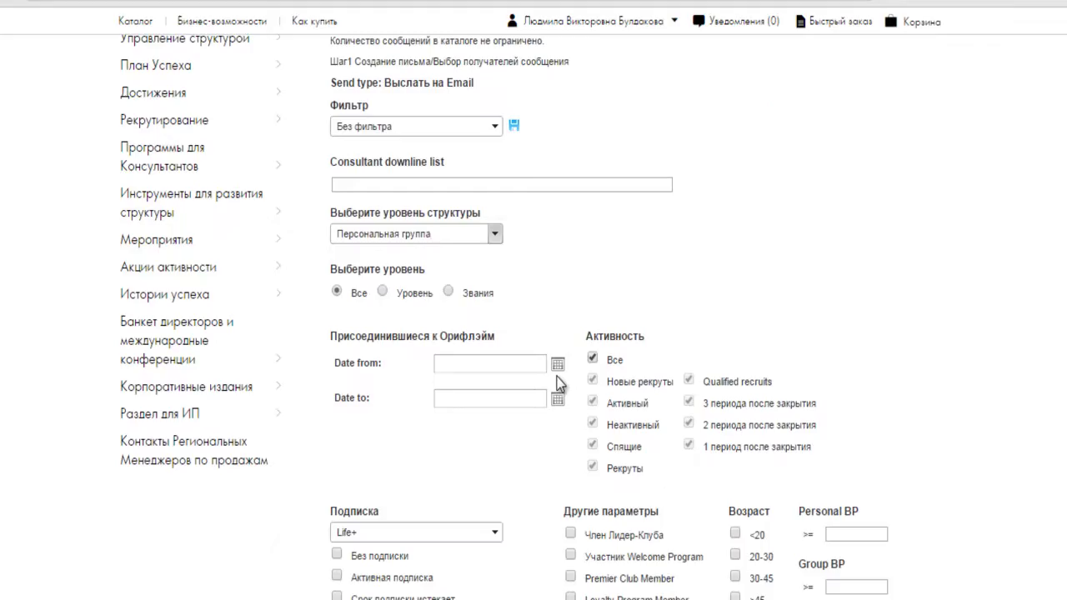
scroll(557, 376, "down", 1)
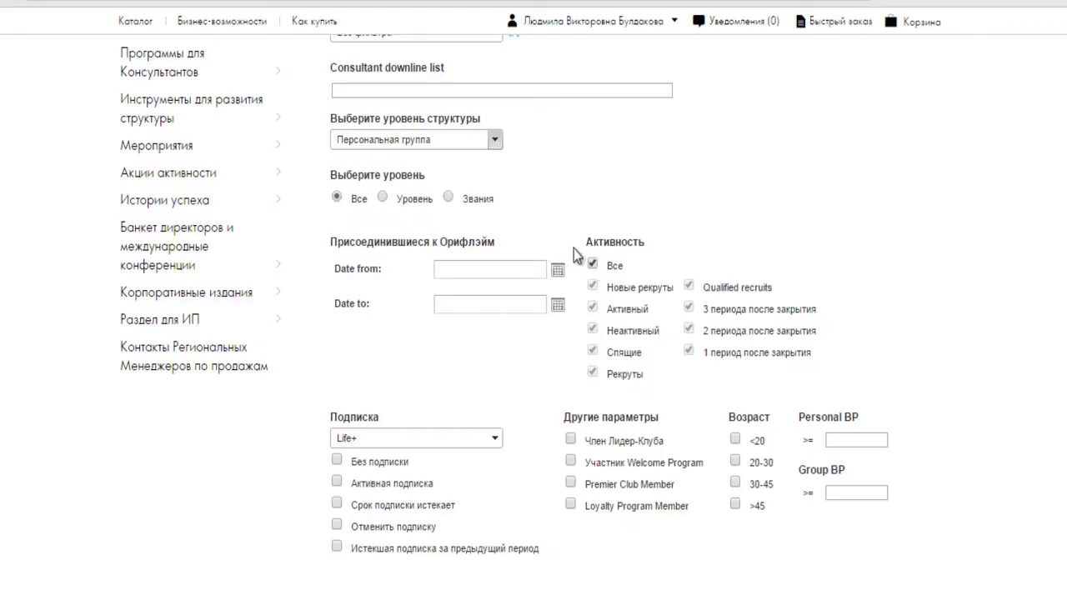
scroll(492, 310, "down", 1)
scroll(492, 310, "down", 2)
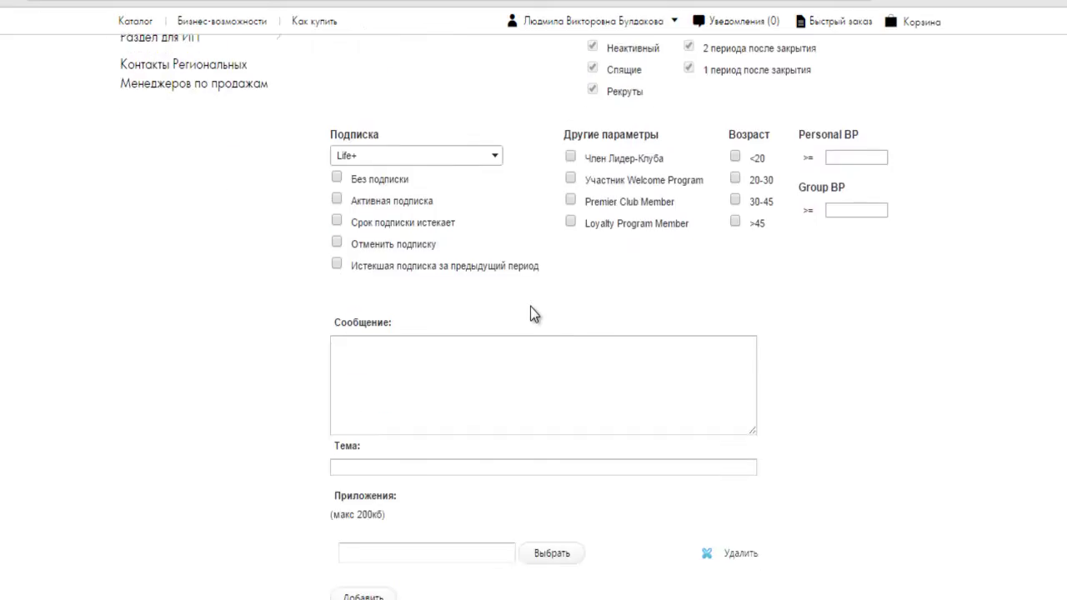
scroll(530, 307, "down", 1)
left_click(363, 271)
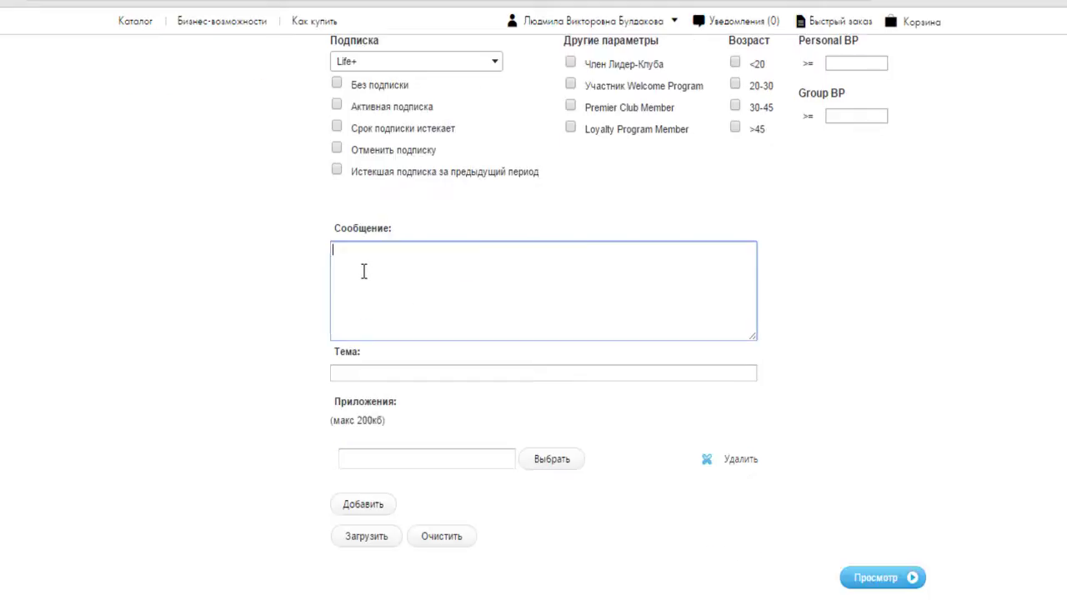
right_click(363, 271)
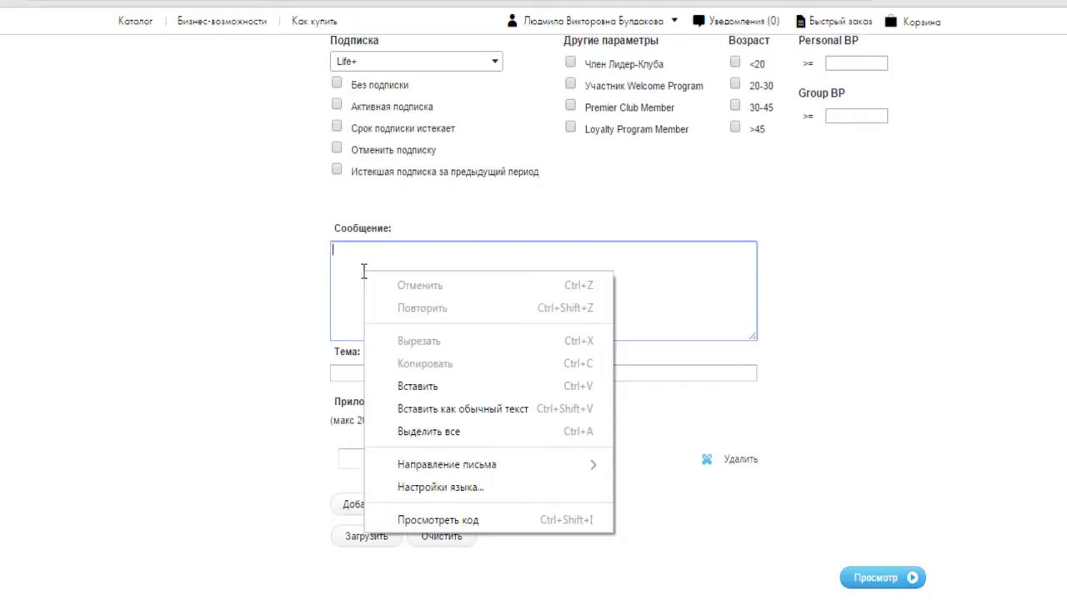
left_click(417, 386)
Read through the pasted message, checking the greeting, course description, training link, contacts and signature.
scroll(393, 283, "up", 5)
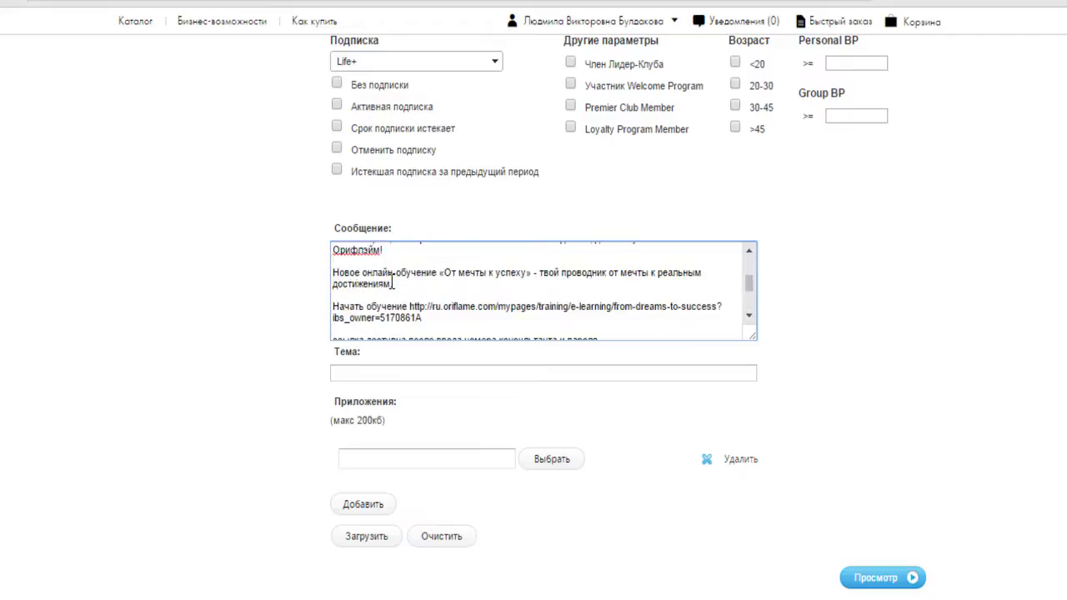
scroll(393, 283, "up", 5)
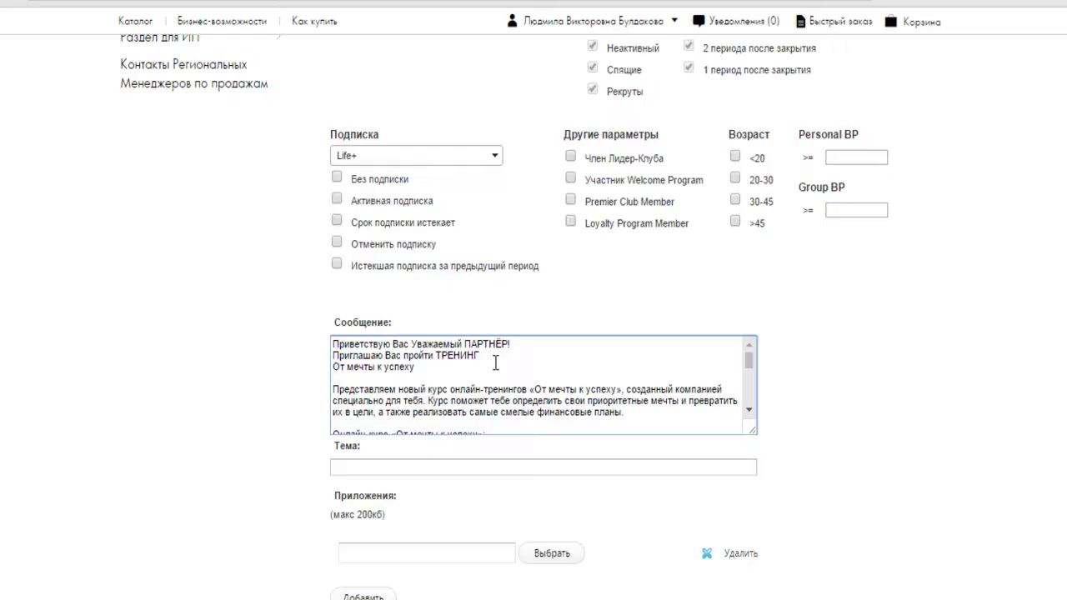
scroll(495, 364, "down", 2)
scroll(495, 363, "down", 2)
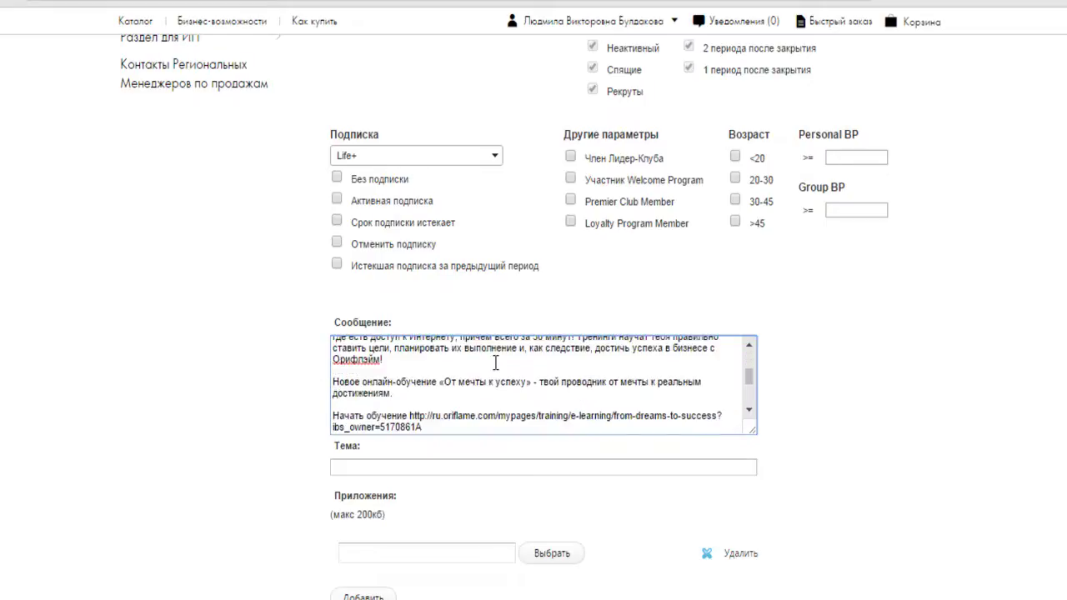
scroll(495, 364, "down", 2)
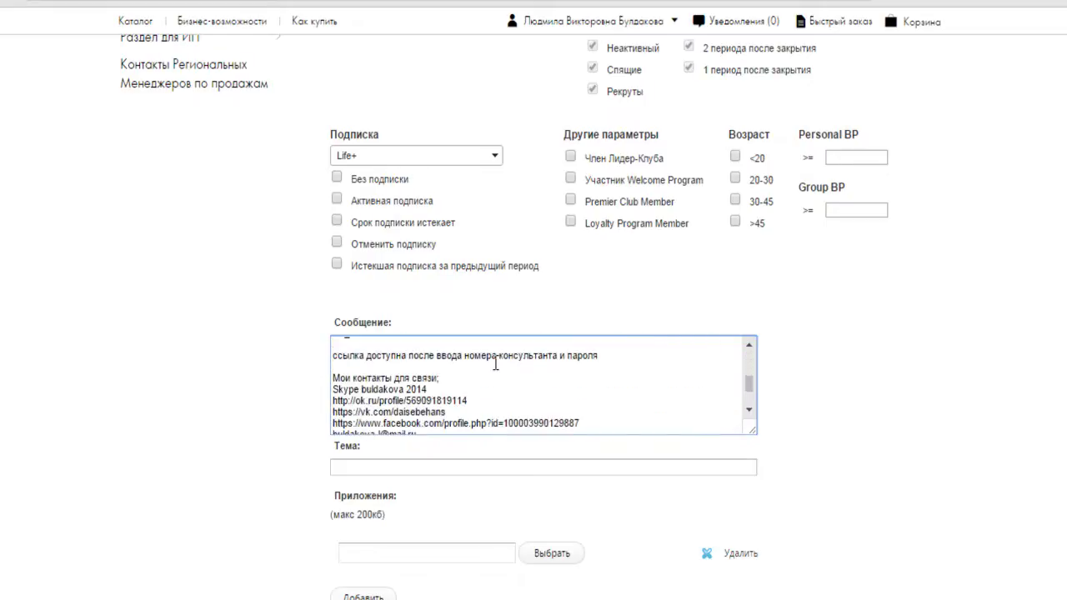
scroll(495, 364, "down", 2)
scroll(495, 364, "down", 3)
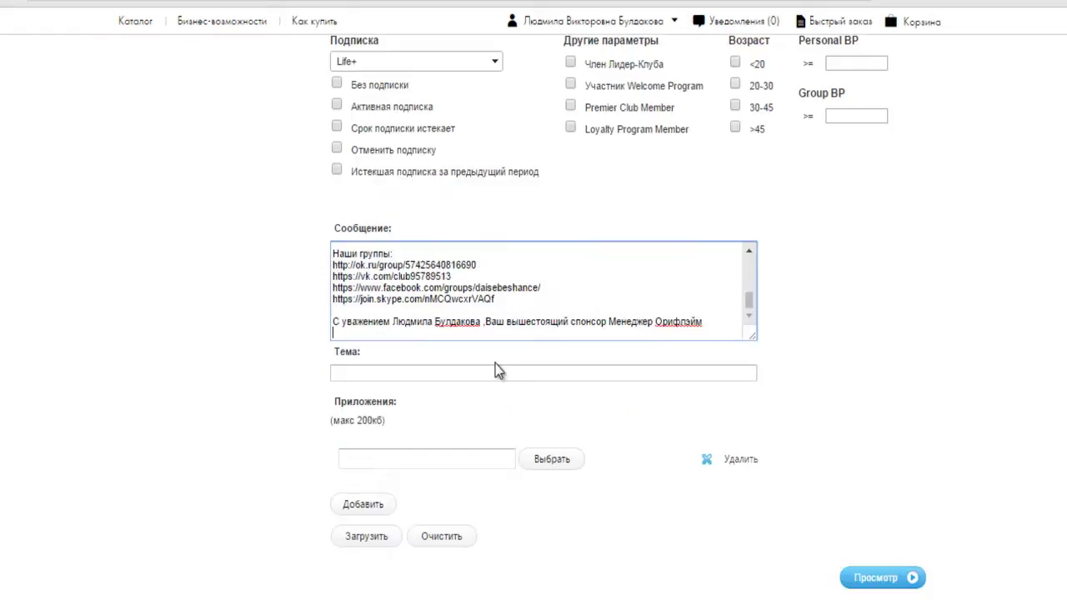
scroll(600, 299, "up", 3)
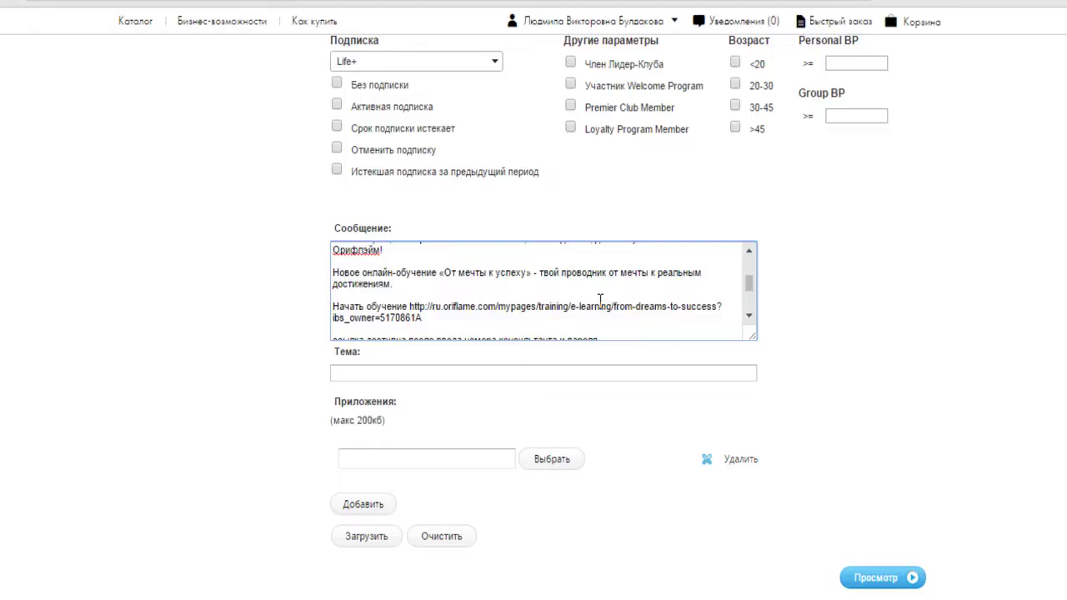
scroll(600, 299, "up", 2)
scroll(600, 300, "down", 2)
scroll(600, 298, "down", 2)
scroll(600, 298, "up", 4)
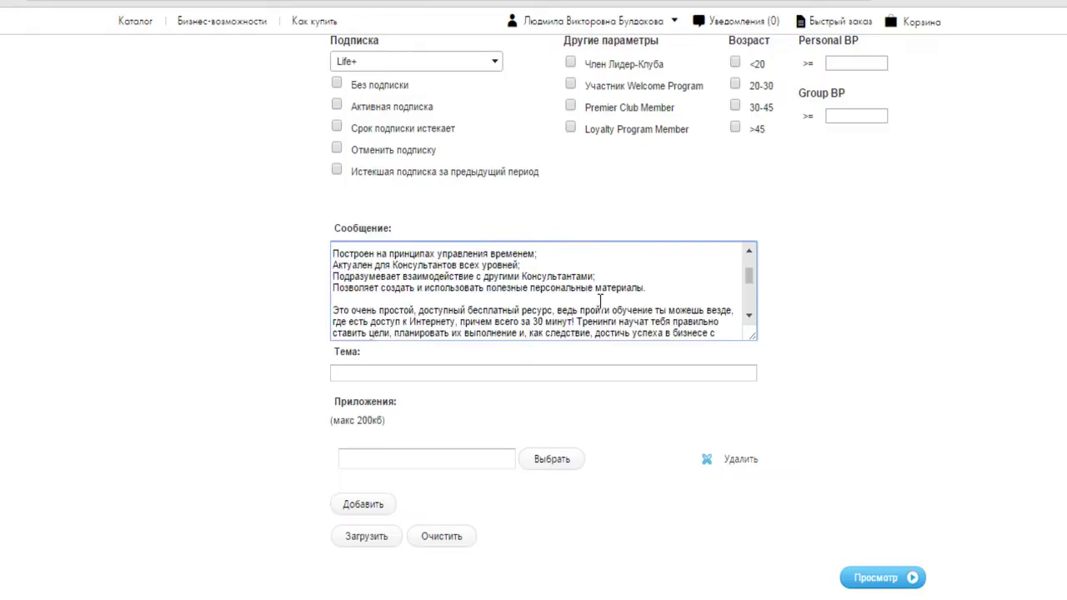
Copy the training title «От мечты к успеху» from the message text into the mailing's subject (Тема).
scroll(600, 298, "up", 3)
left_click_drag(415, 257, 331, 261)
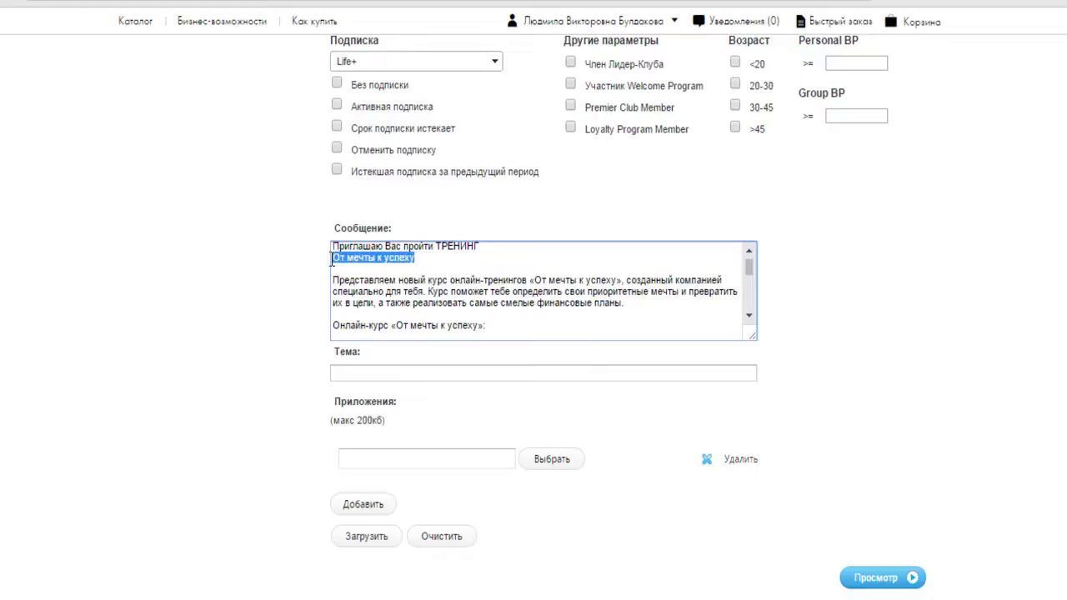
right_click(371, 262)
left_click(448, 298)
left_click(436, 375)
right_click(436, 376)
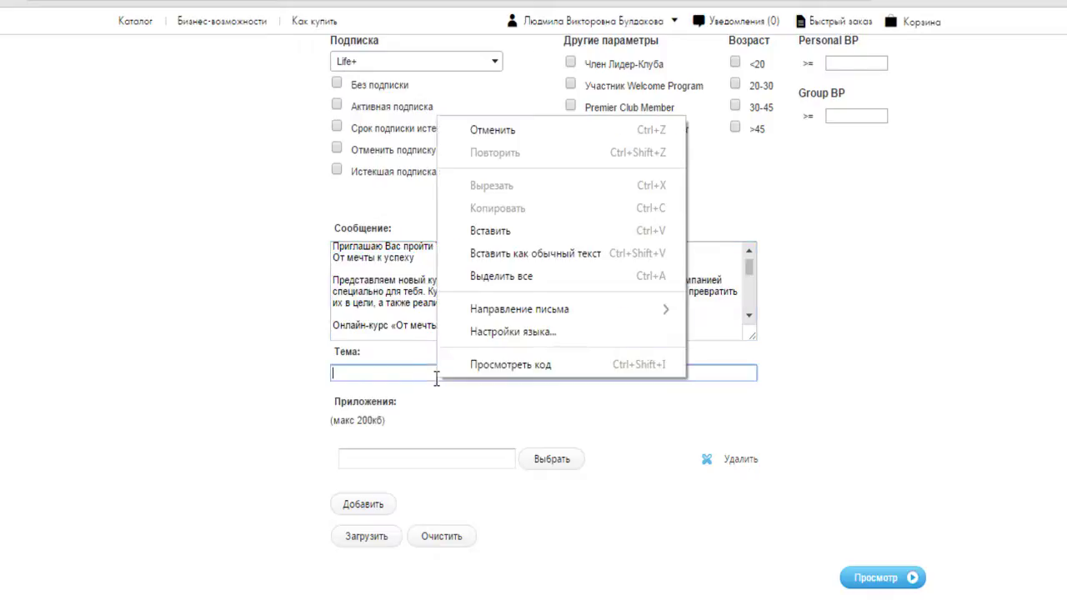
left_click(509, 235)
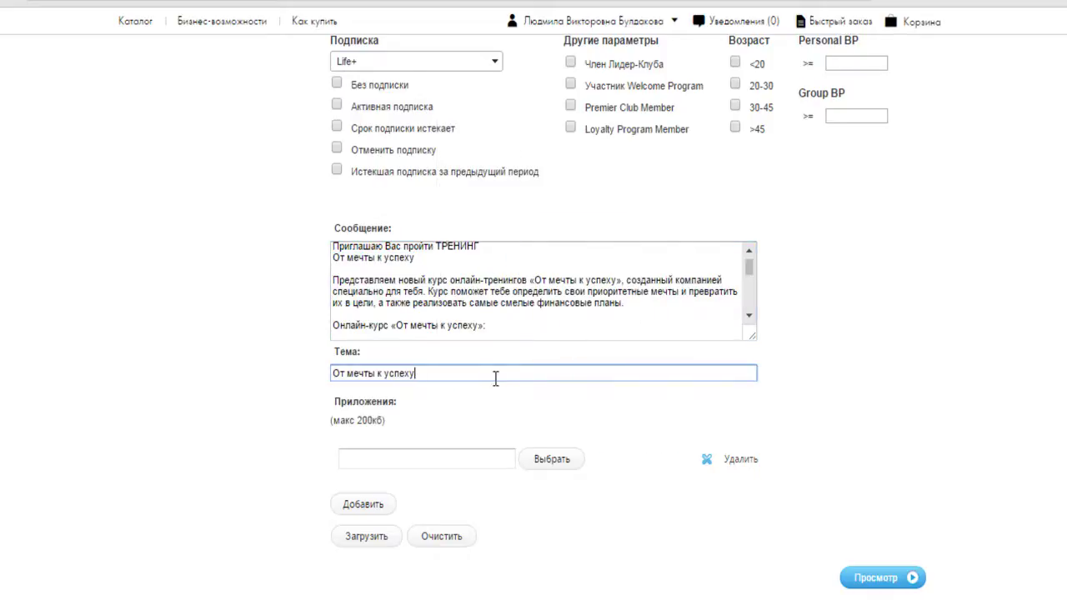
Leave the mailing without attachments and proceed to its preview.
scroll(495, 379, "down", 2)
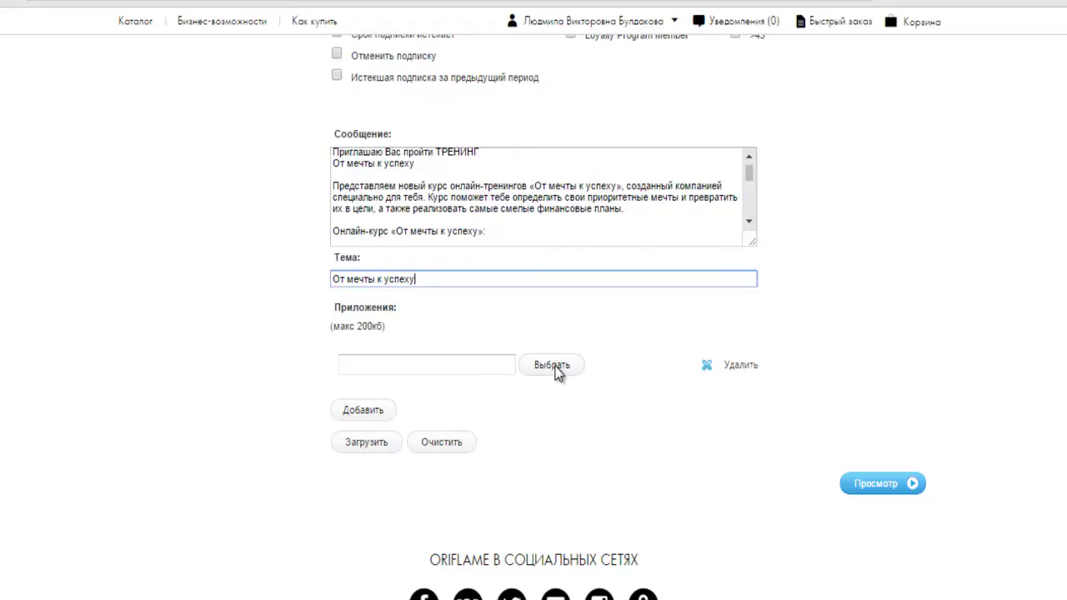
scroll(672, 360, "down", 2)
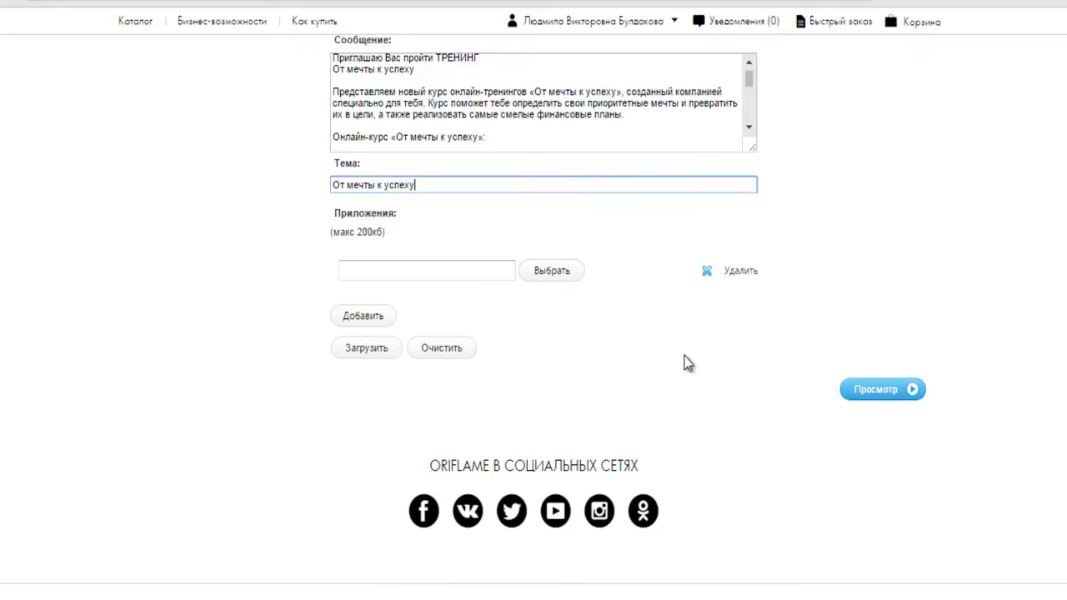
left_click(877, 395)
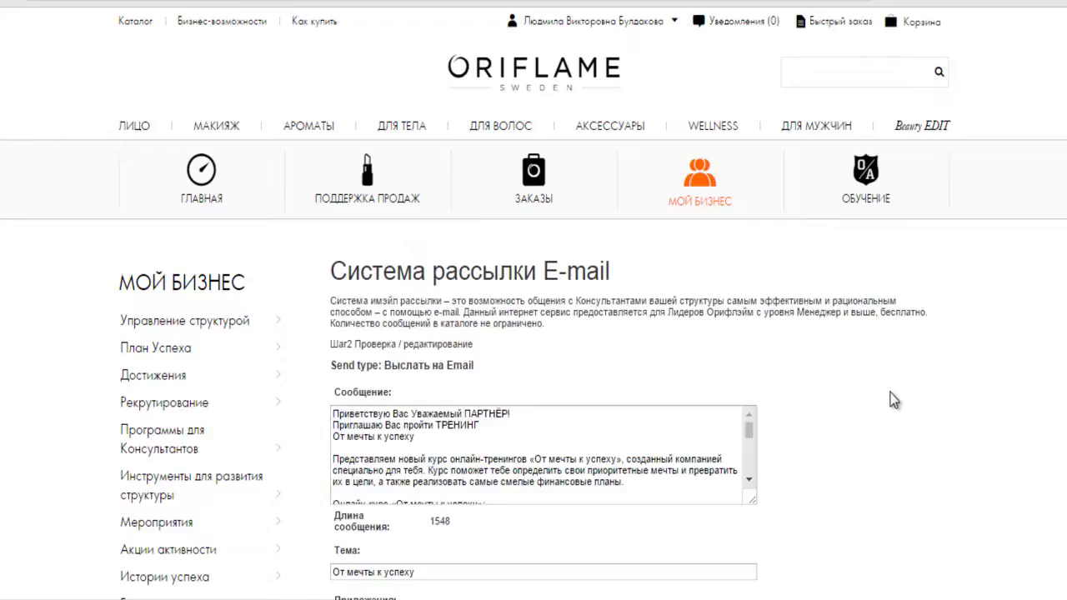
Review the full list of selected recipients and send the e-mail to all of them.
scroll(890, 393, "down", 6)
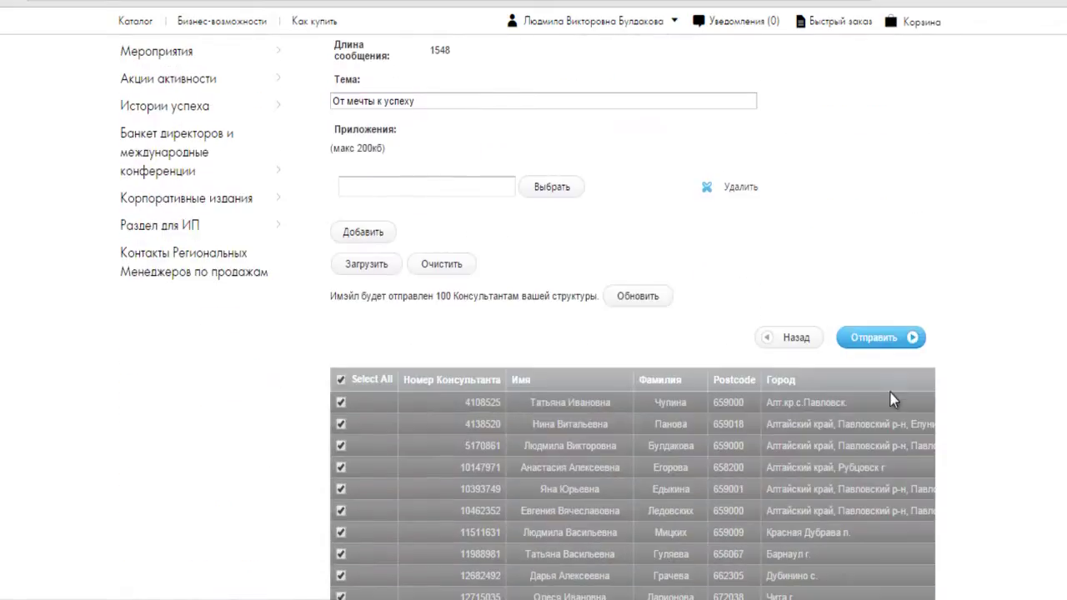
scroll(926, 385, "down", 4)
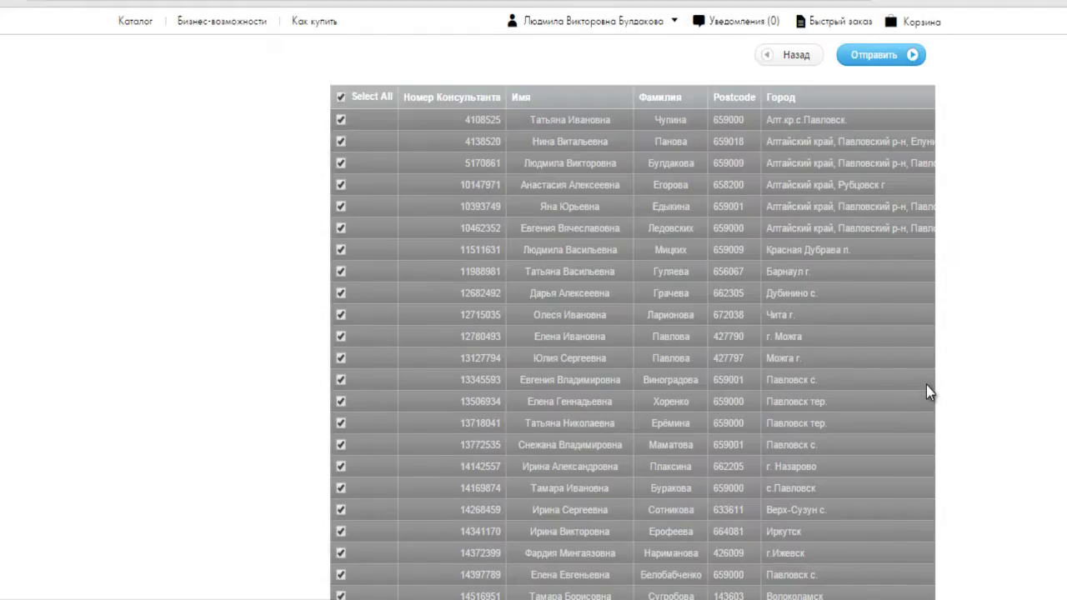
scroll(926, 385, "down", 10)
scroll(926, 385, "down", 12)
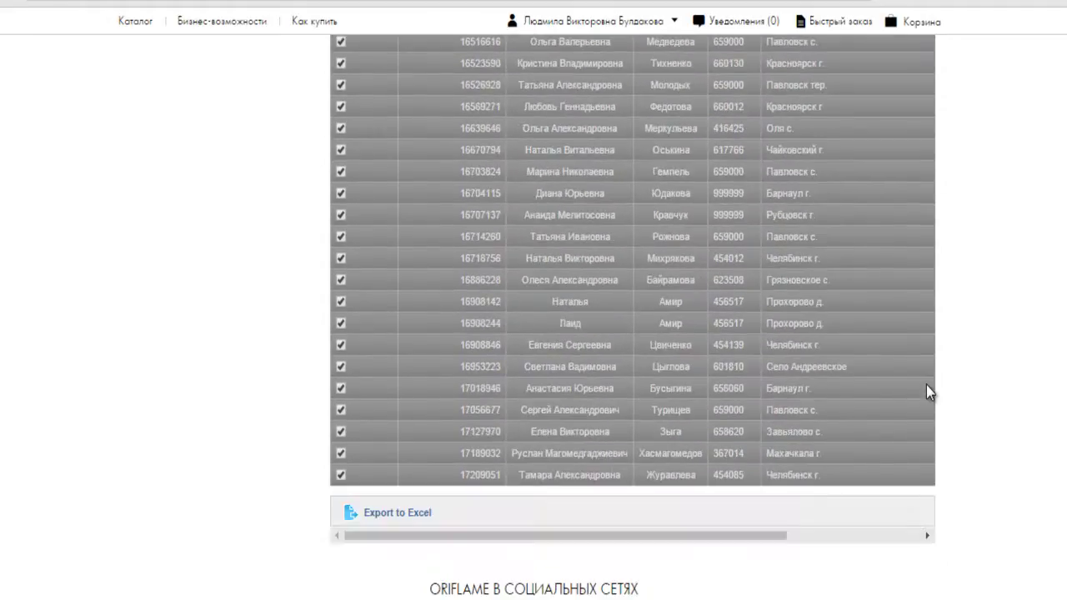
scroll(926, 385, "up", 10)
scroll(926, 392, "up", 10)
scroll(926, 393, "up", 1)
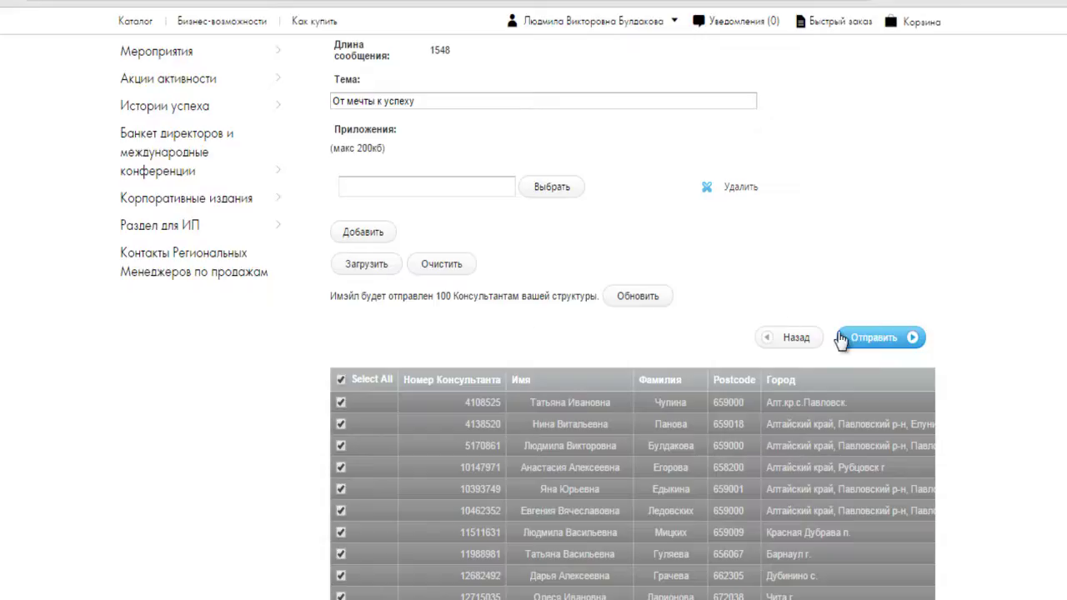
left_click(876, 344)
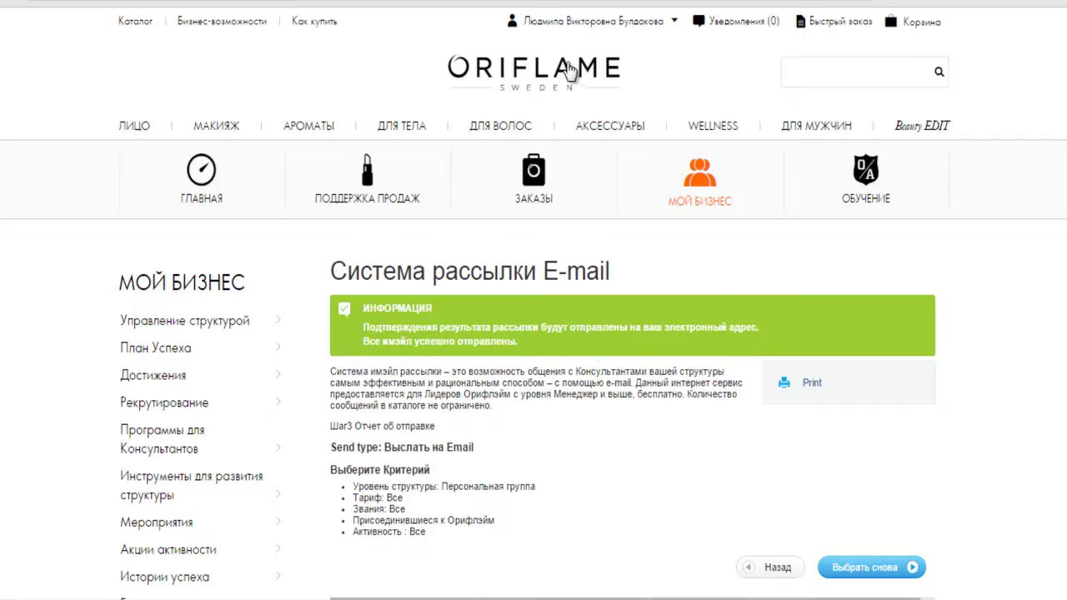
Return to the home page and refresh the Уведомления list under Информация о бизнесе.
left_click(514, 25)
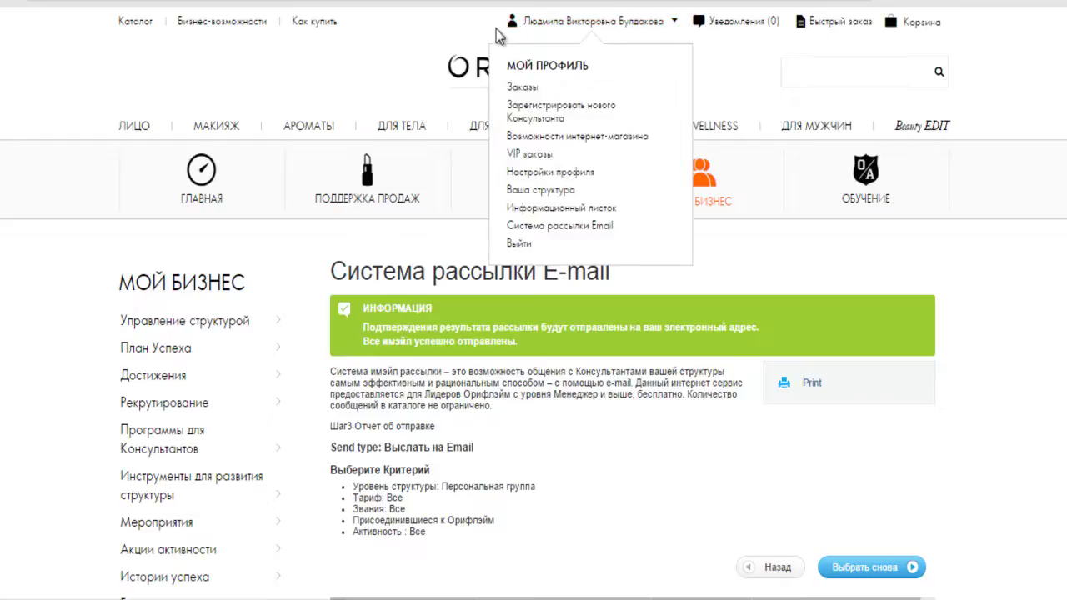
left_click(511, 25)
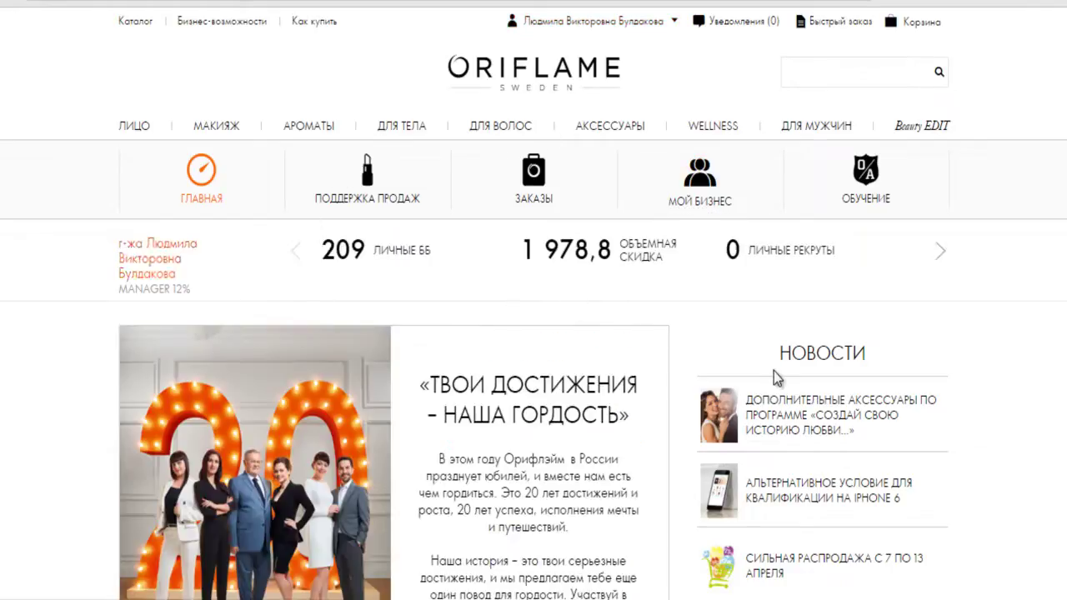
scroll(673, 392, "down", 3)
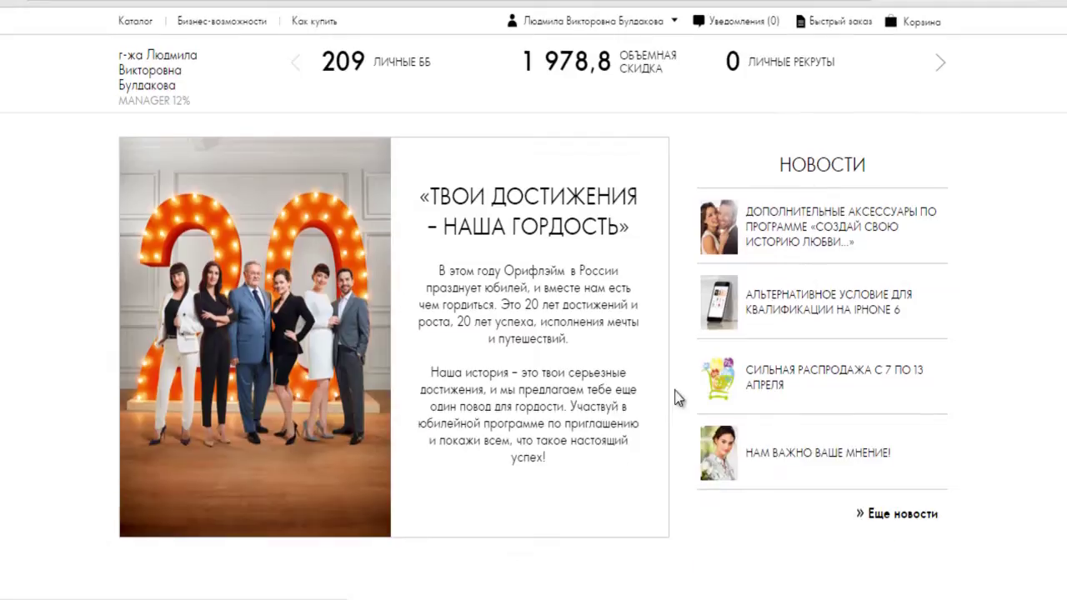
scroll(675, 396, "down", 5)
scroll(675, 398, "down", 8)
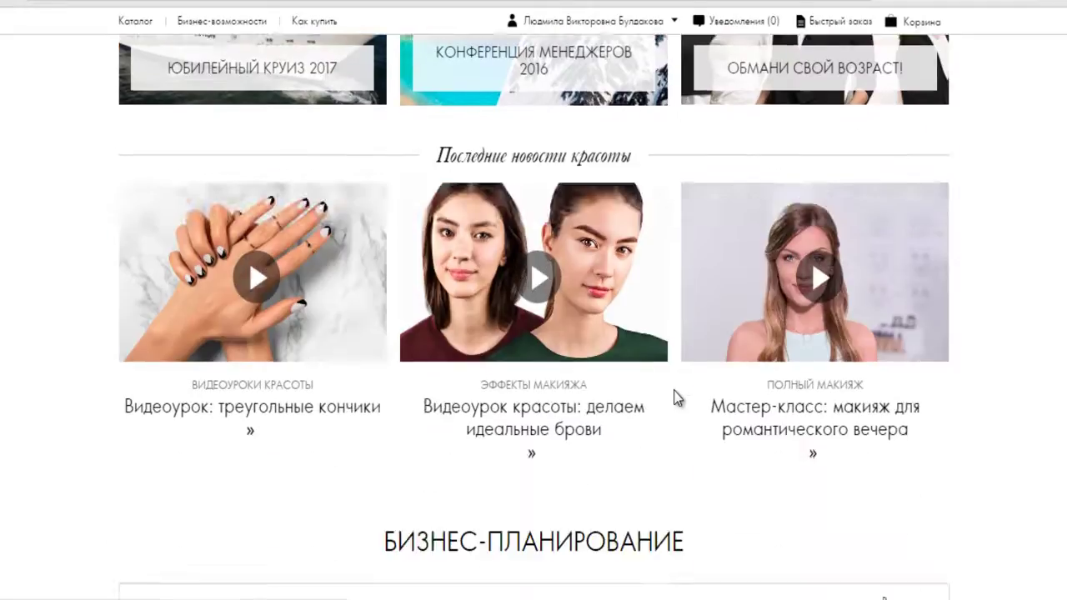
scroll(677, 396, "down", 3)
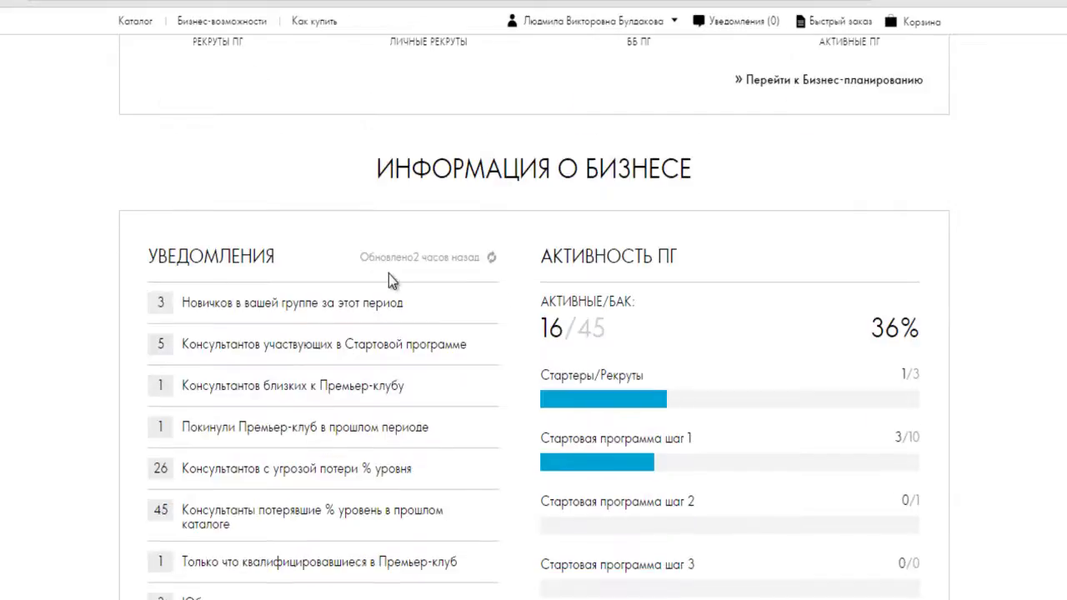
left_click(491, 258)
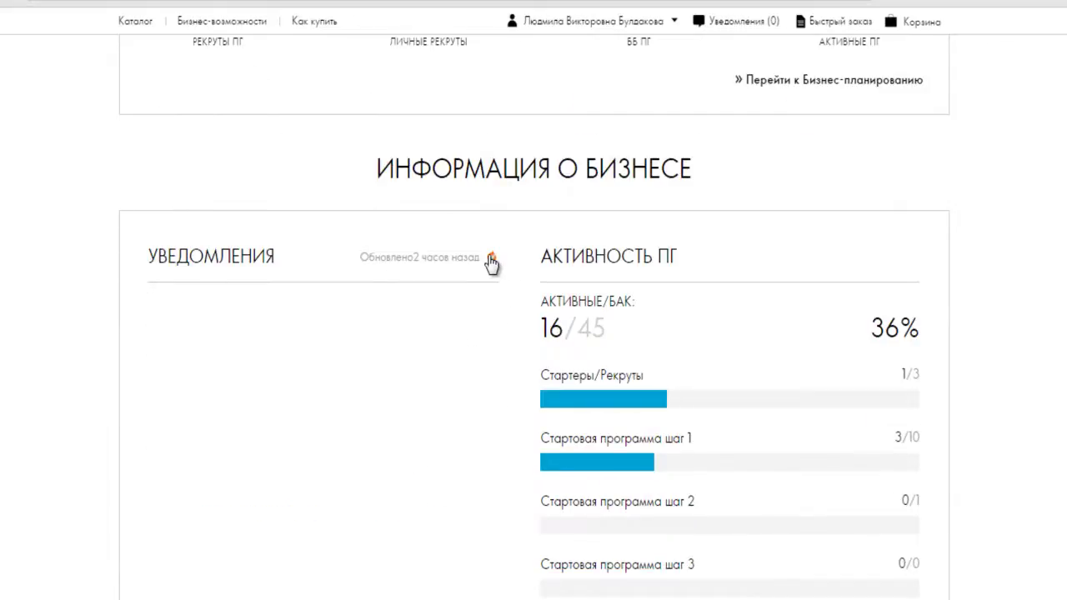
Open the report on this period's newcomers, bring up the e-mail form for the first listed consultant, and close it without sending.
scroll(494, 262, "down", 1)
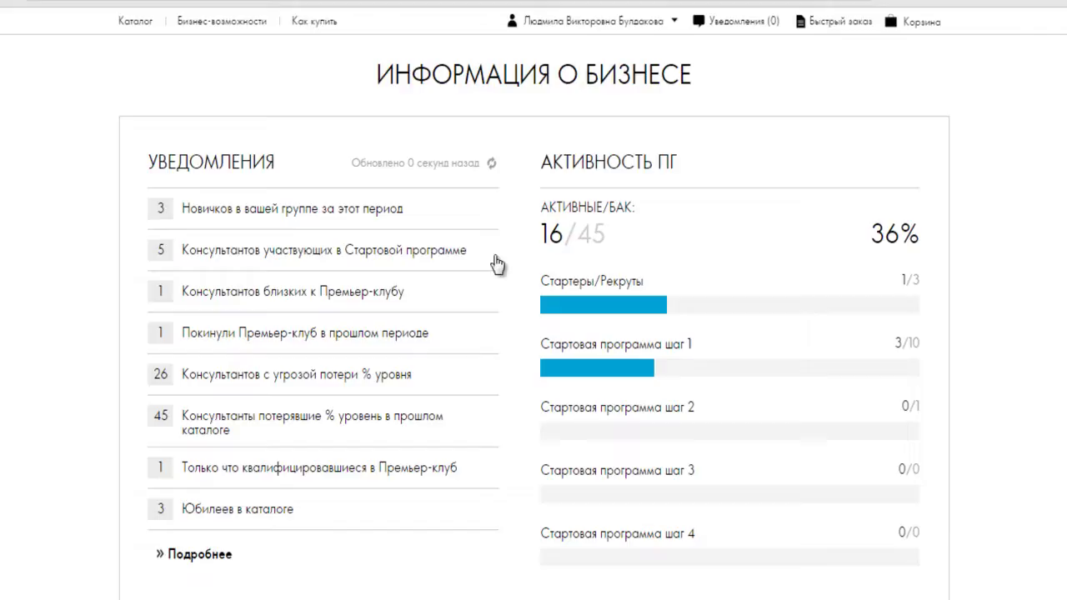
left_click(295, 209)
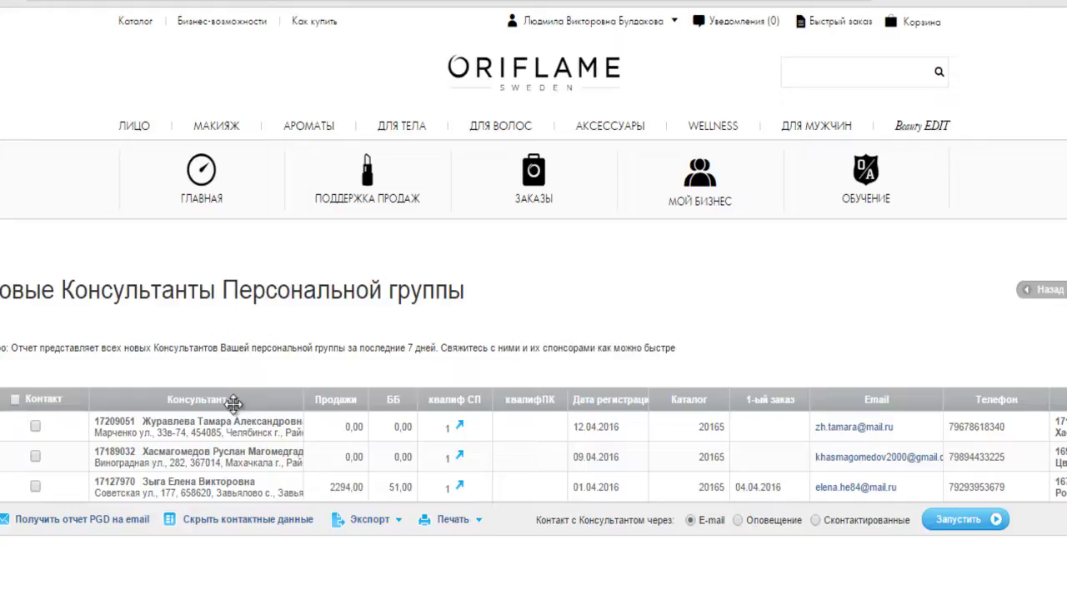
left_click(35, 427)
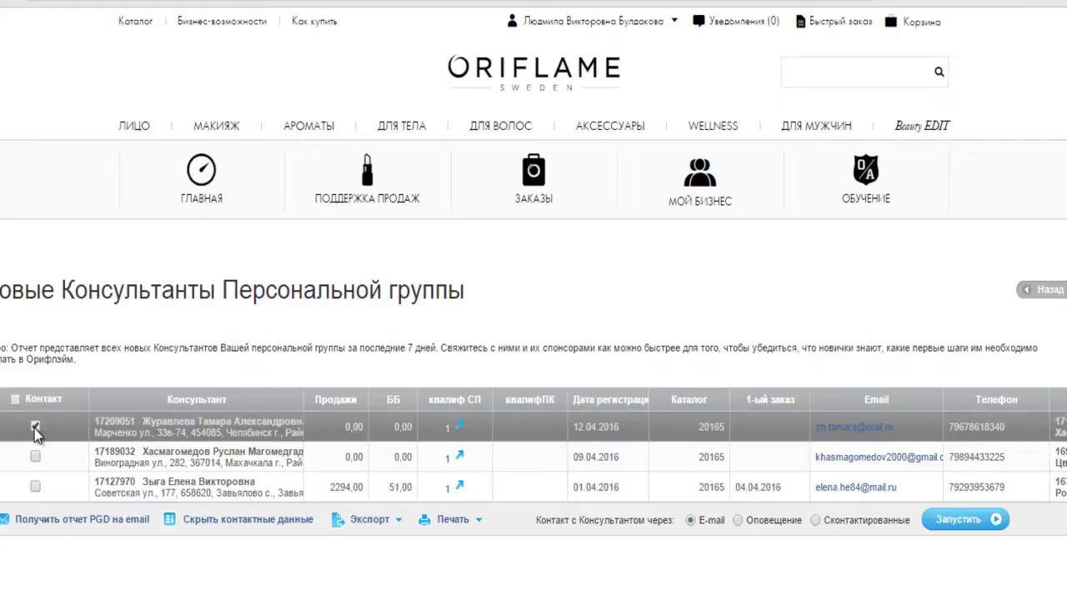
left_click(959, 524)
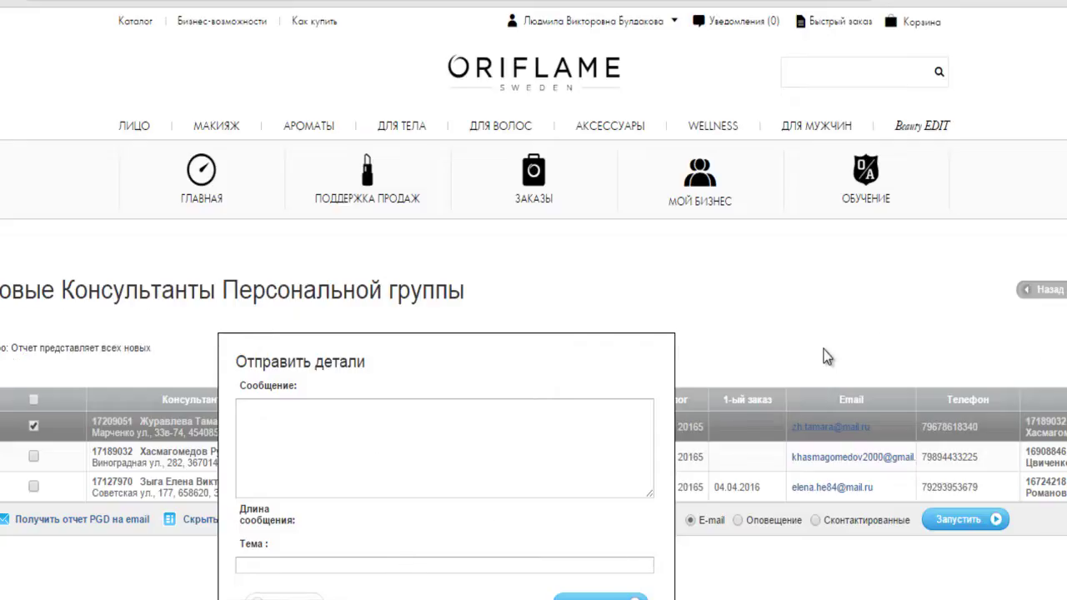
scroll(709, 440, "down", 1)
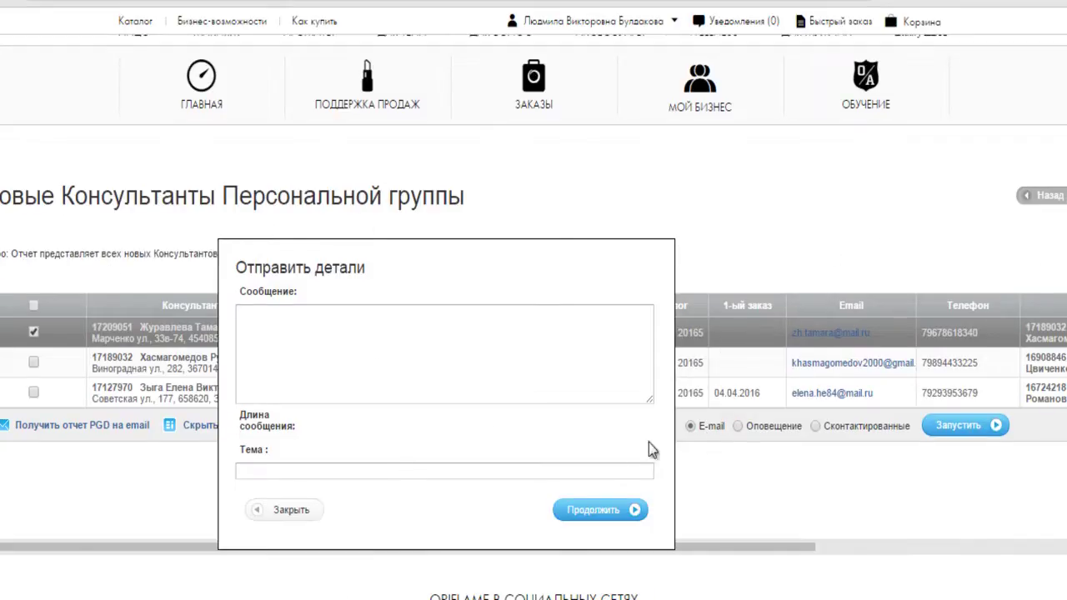
left_click(300, 510)
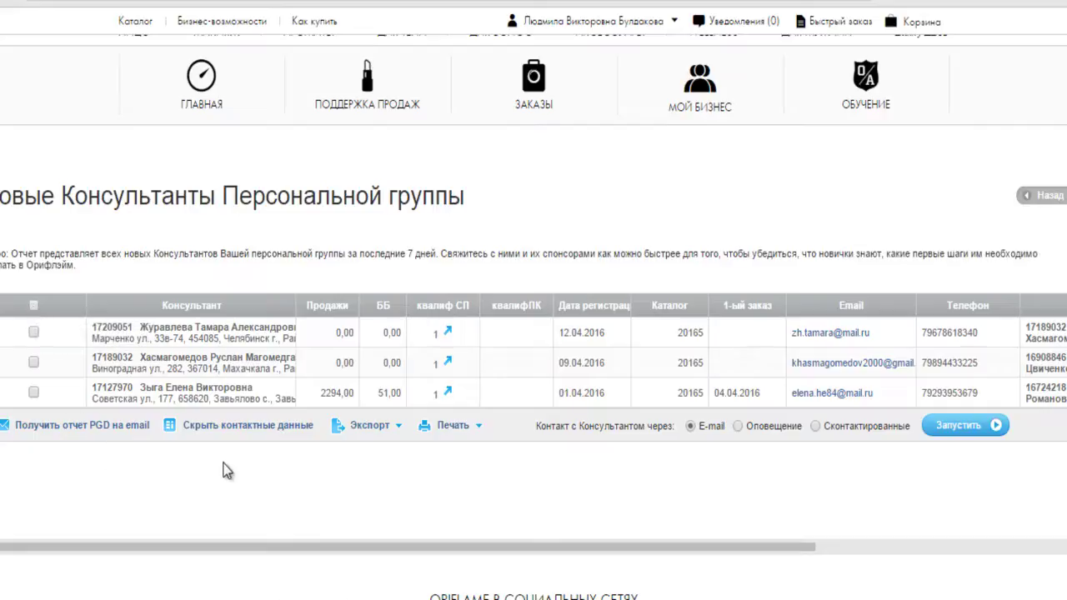
Select all new consultants in the report, open the group e-mail form for them, and close it without sending.
left_click(33, 306)
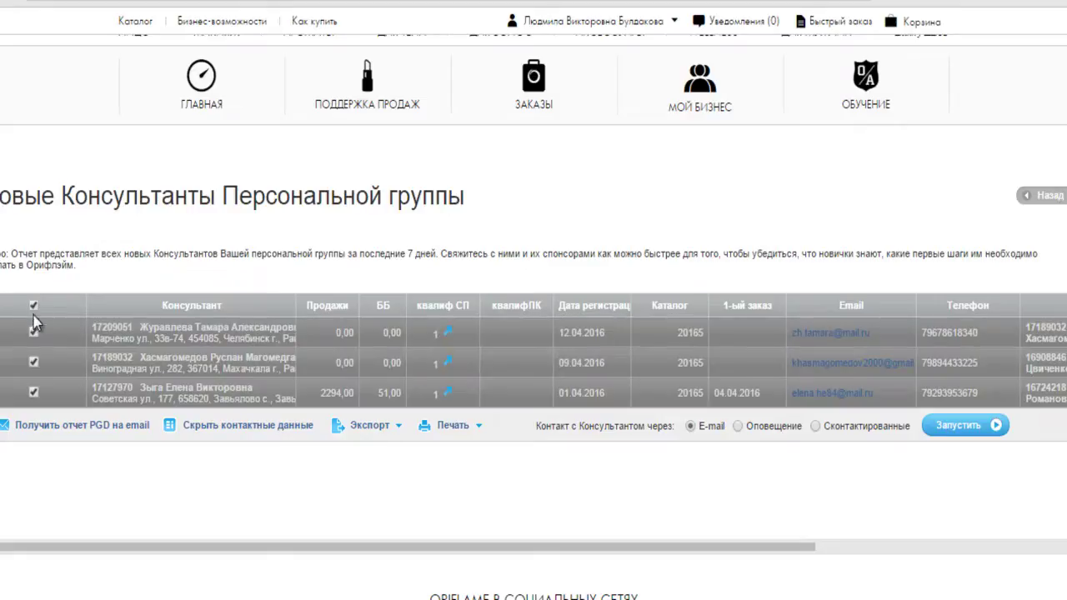
left_click(960, 427)
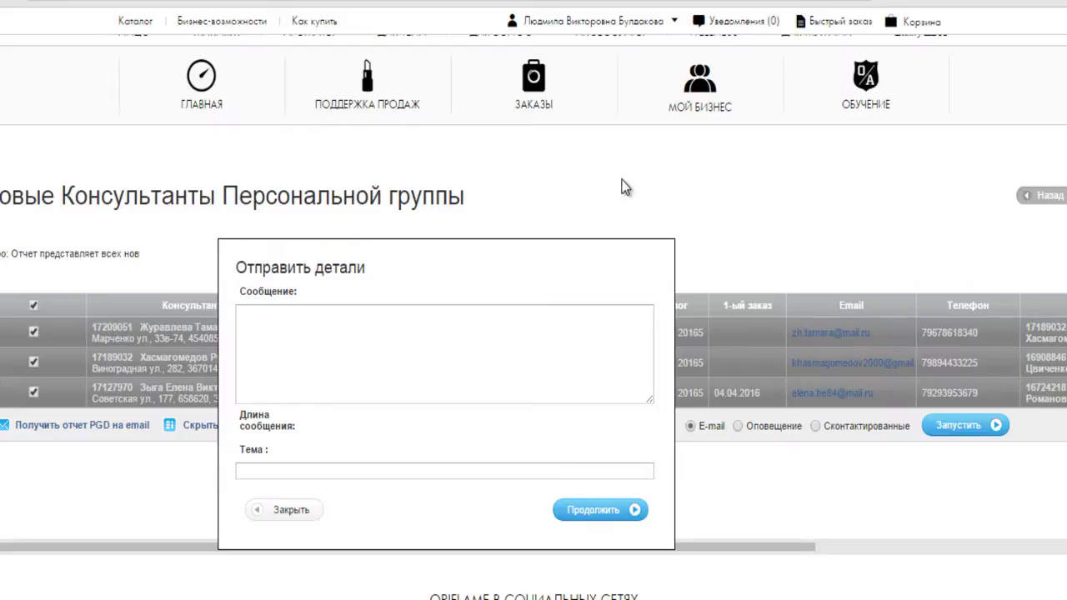
left_click(291, 510)
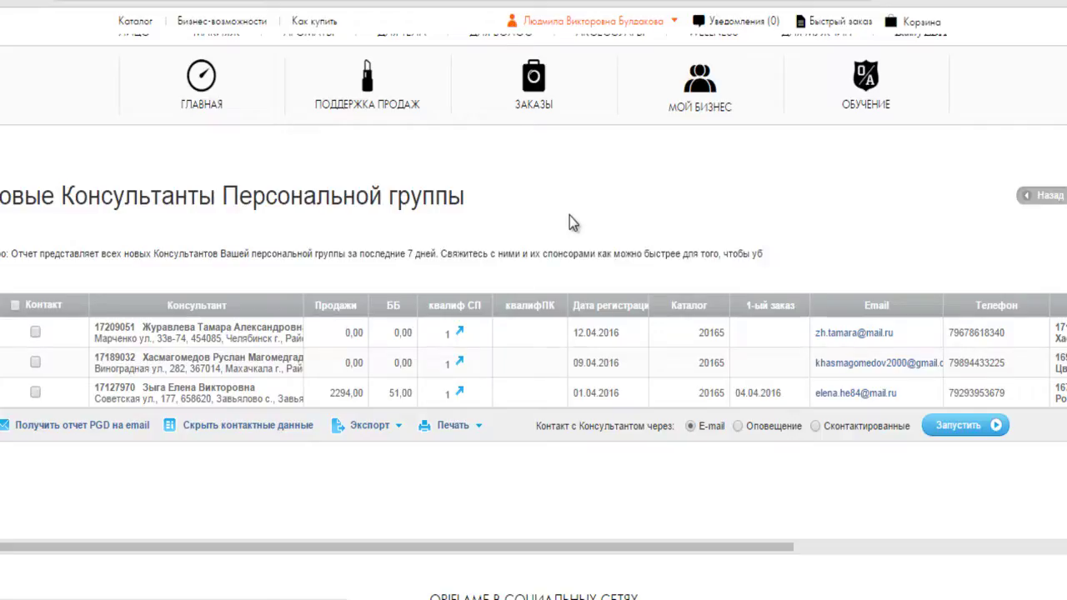
Return to the home page and expand the Уведомления list under Информация о бизнесе to show all categories.
key("alt+Left")
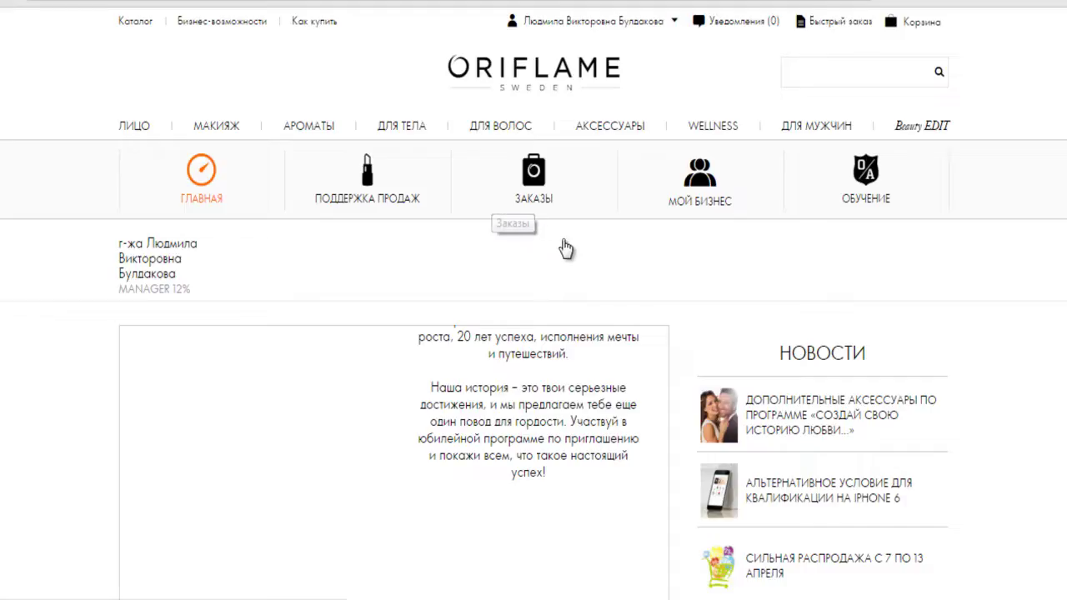
scroll(566, 247, "down", 3)
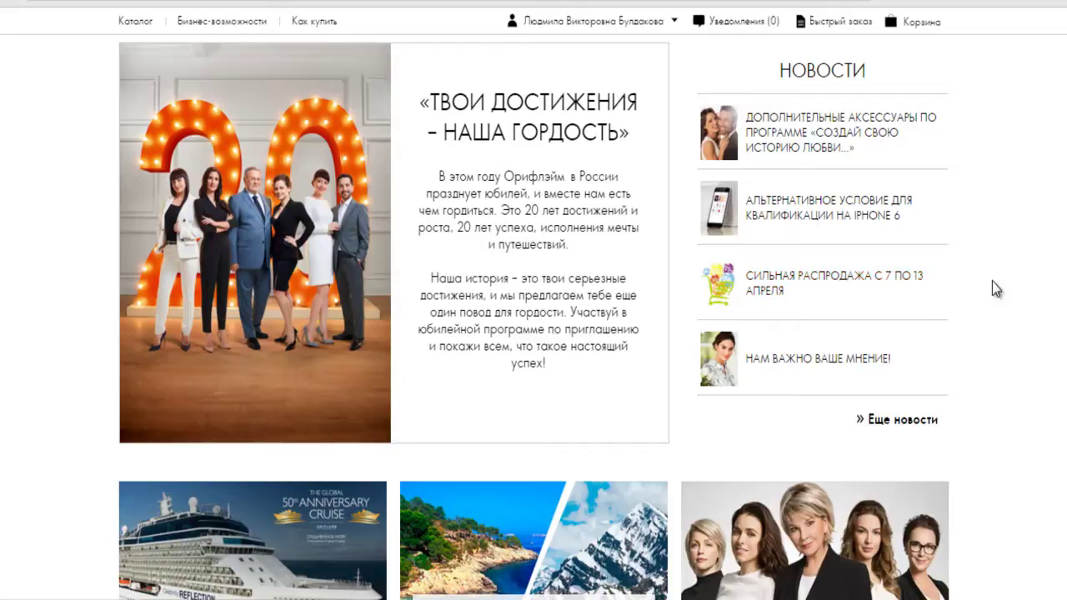
scroll(996, 288, "down", 2)
scroll(997, 288, "down", 2)
scroll(999, 288, "down", 1)
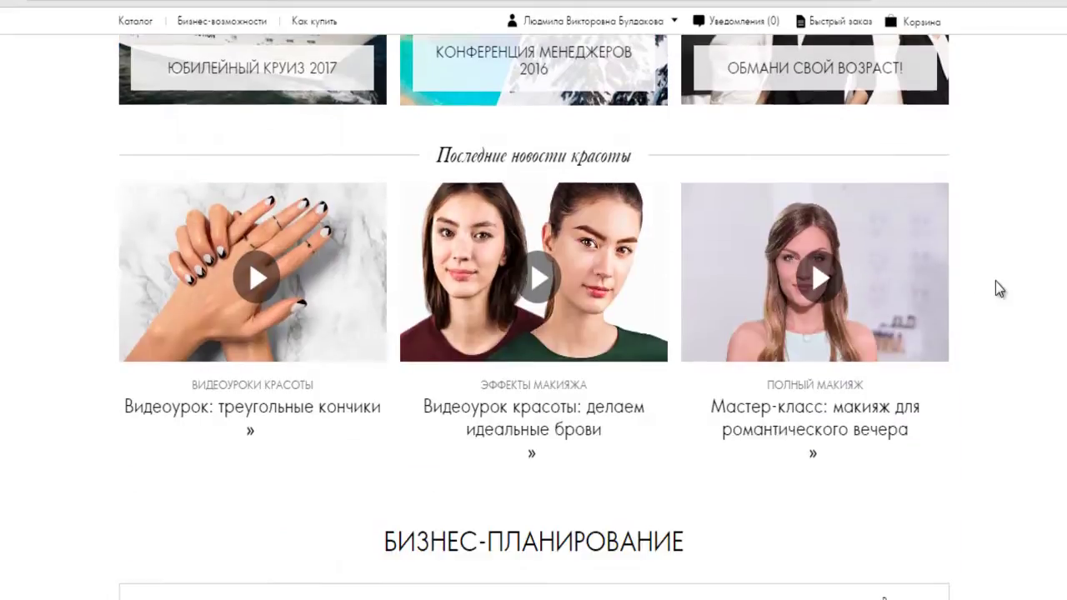
scroll(999, 287, "down", 2)
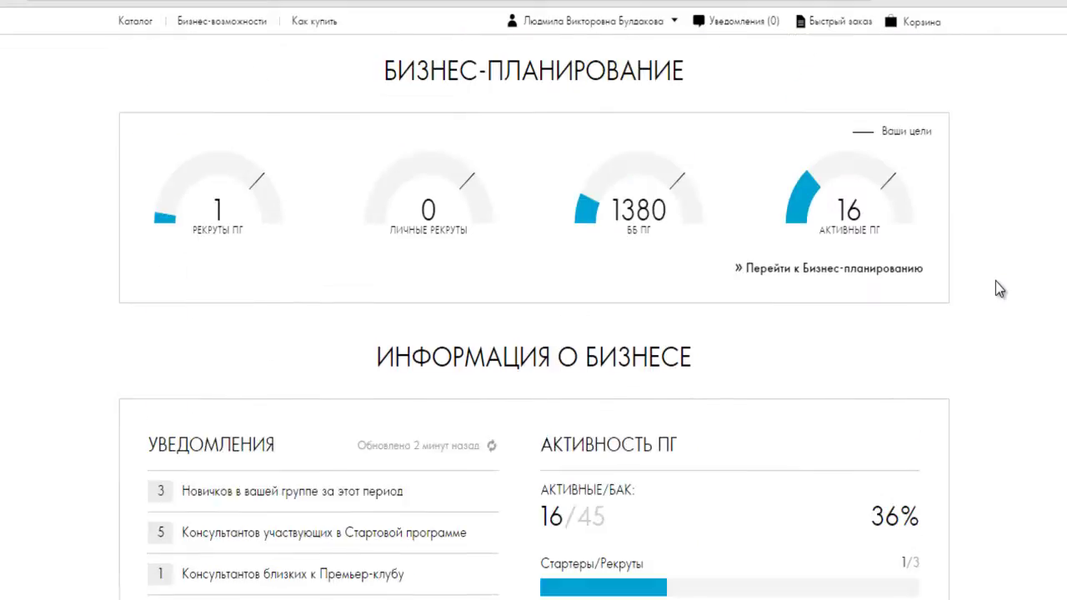
scroll(1000, 289, "down", 3)
scroll(1000, 288, "down", 1)
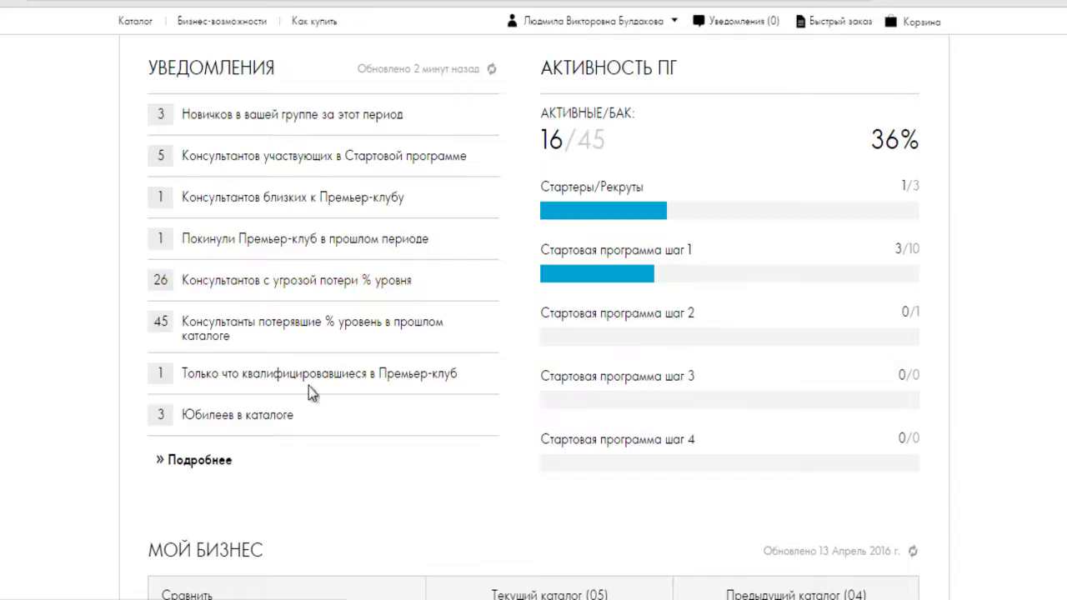
left_click(214, 466)
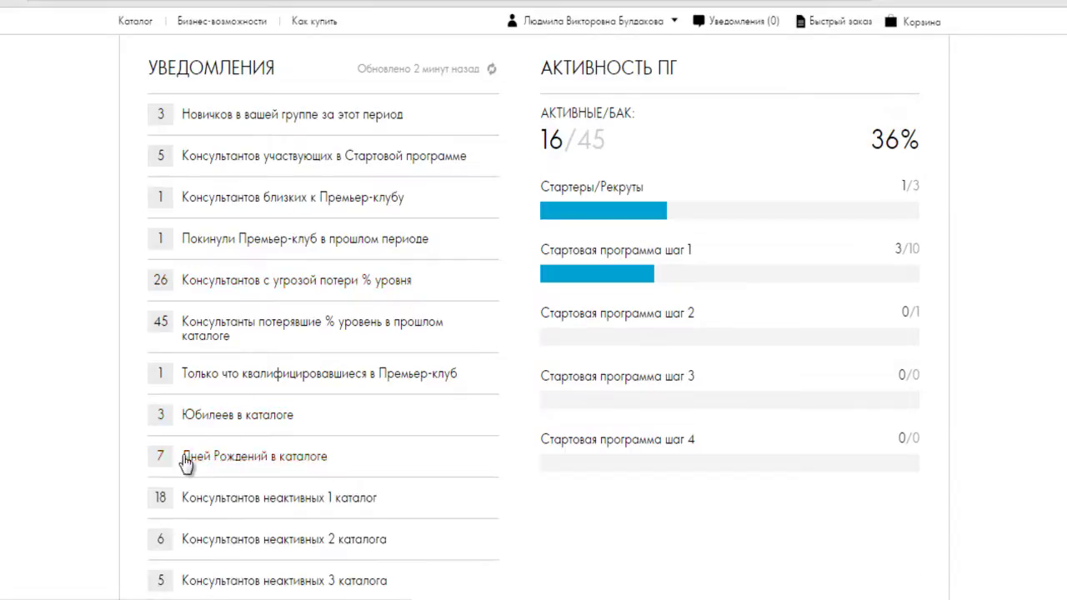
Examine the additional notification categories down to consultants with an expiring order payment term, and return to the start of the home page.
scroll(511, 456, "down", 1)
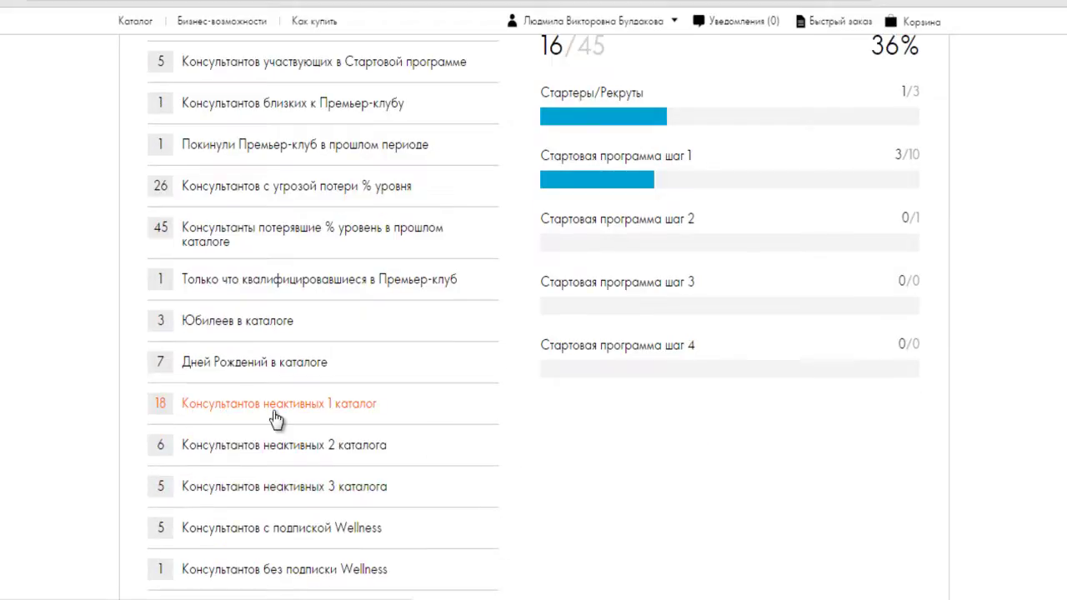
scroll(296, 417, "down", 1)
scroll(296, 414, "down", 1)
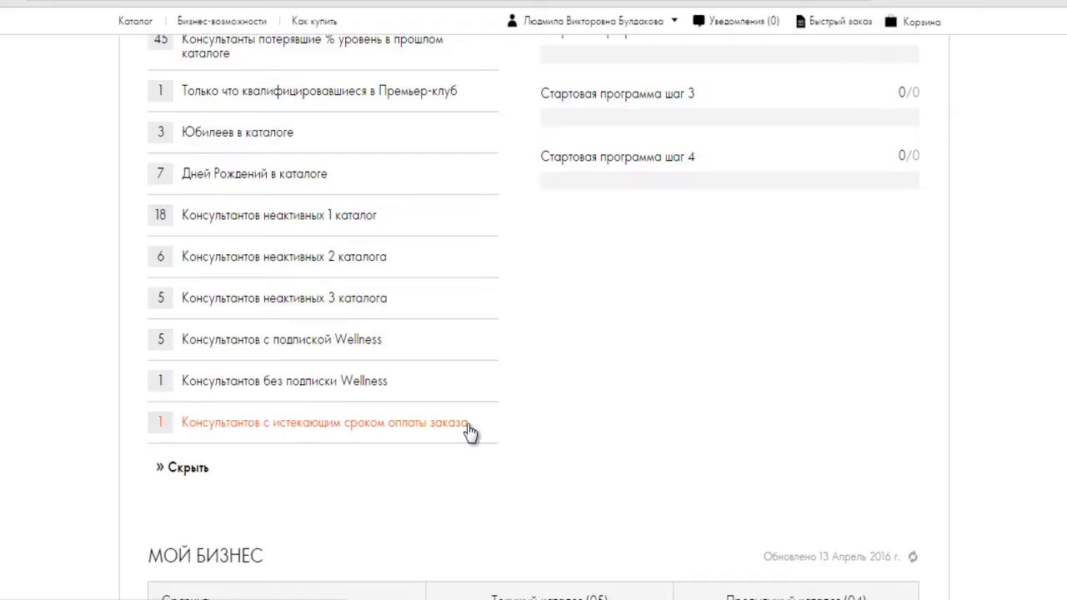
scroll(460, 390, "up", 2)
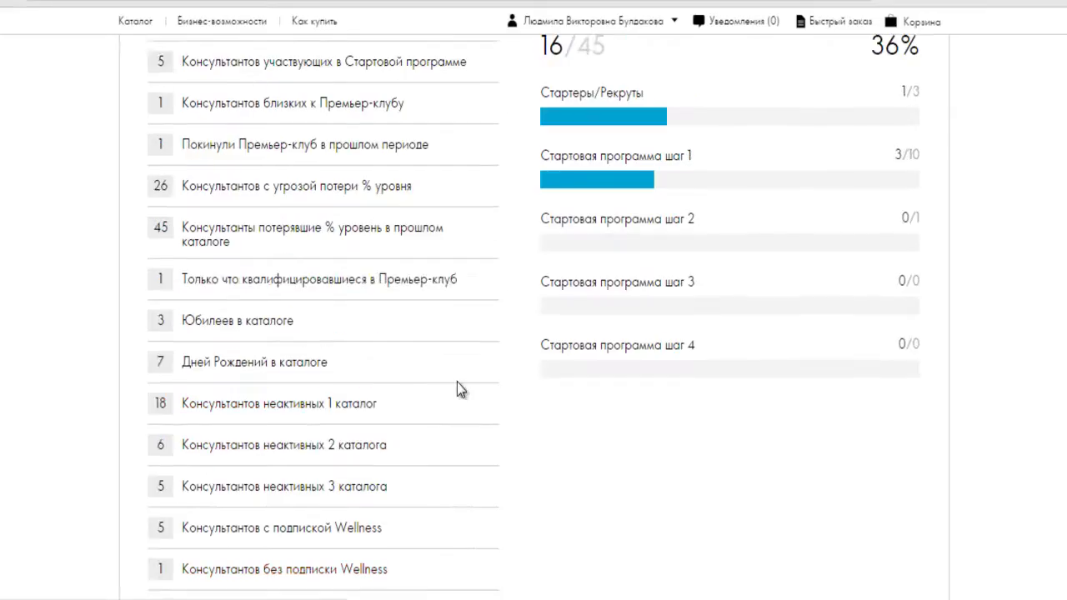
scroll(457, 386, "up", 3)
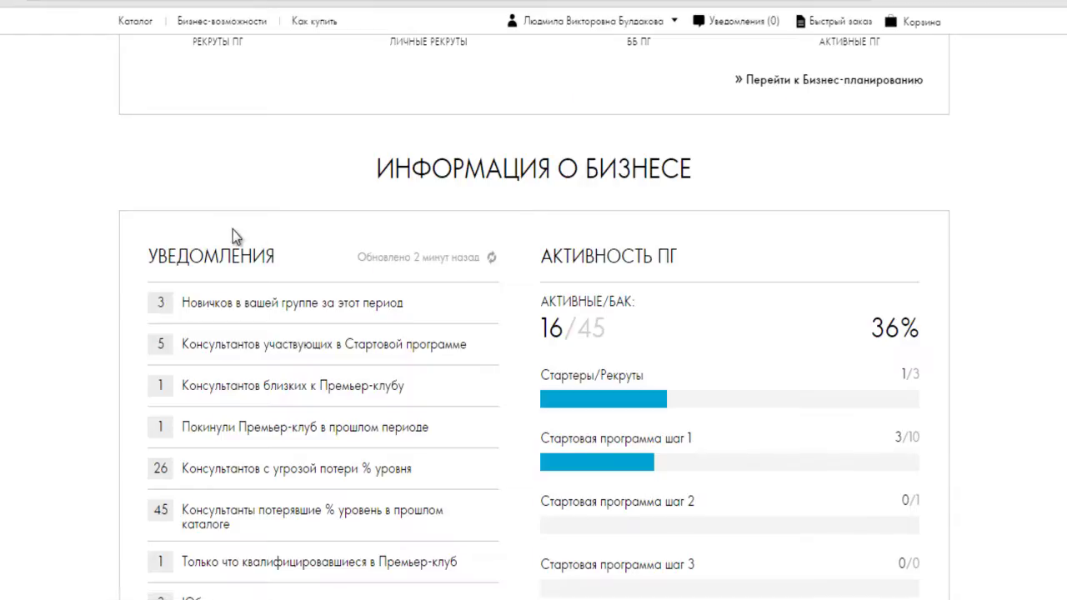
scroll(233, 230, "up", 2)
scroll(439, 245, "up", 3)
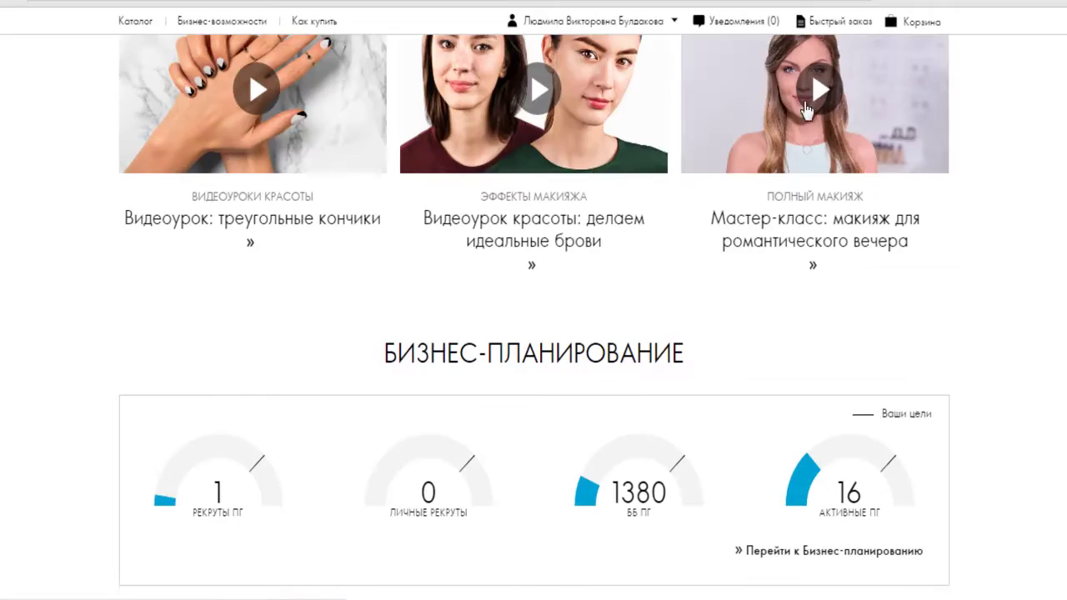
scroll(1045, 201, "up", 2)
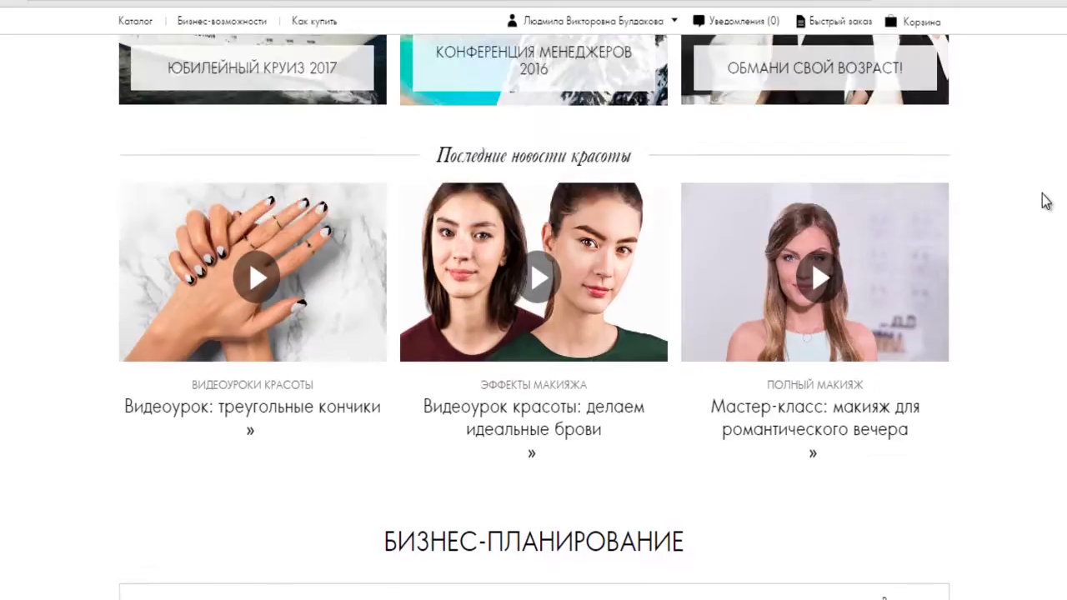
scroll(1046, 200, "up", 9)
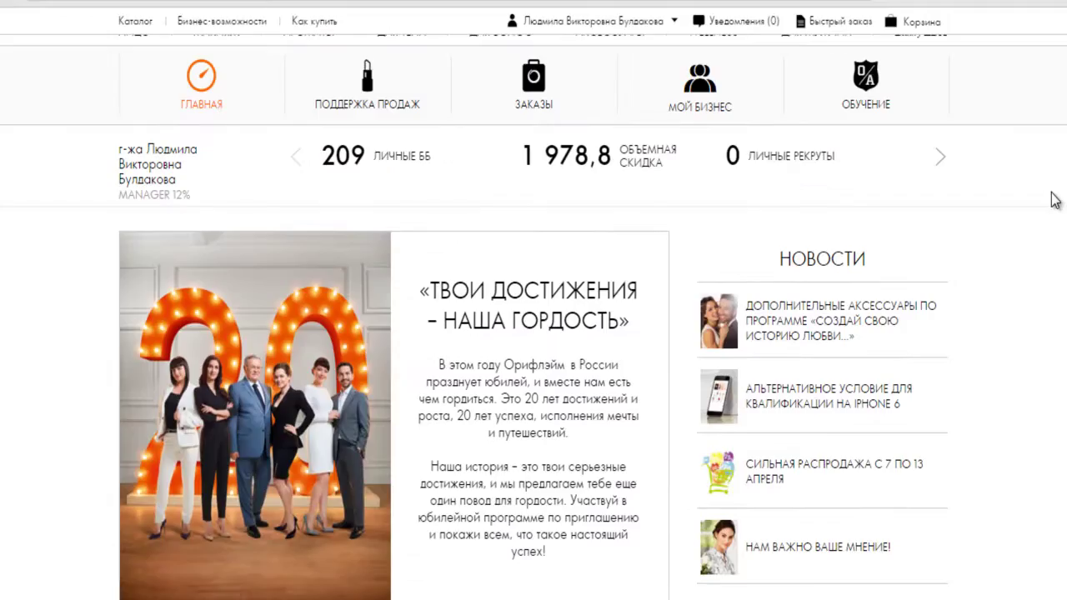